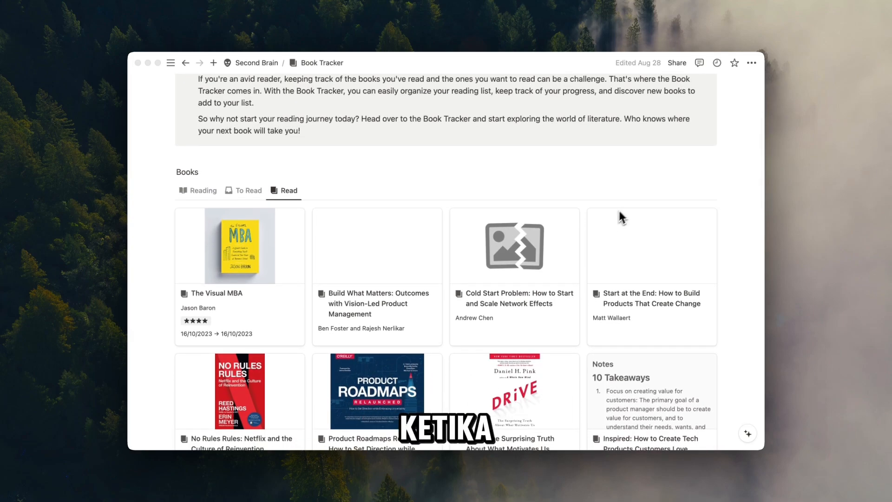
Examine the Completed sort and the Status filter rule applied to the Read view of the Books database
left_click(701, 206)
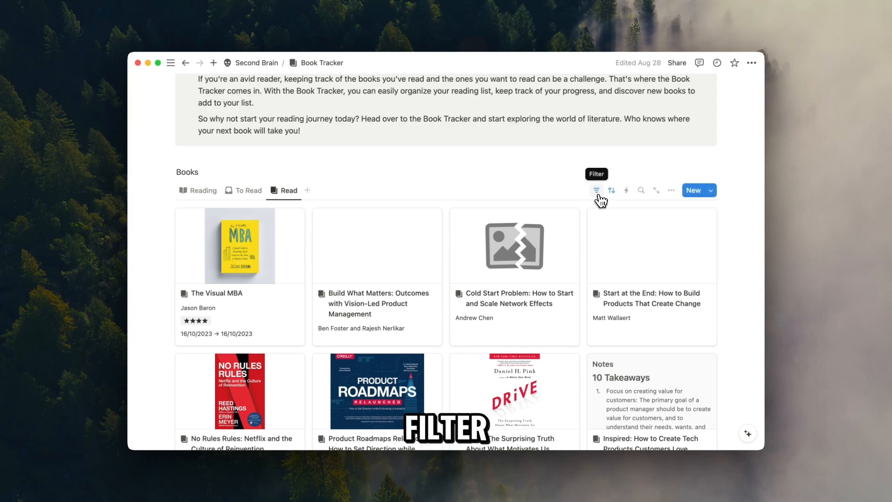
left_click(598, 194)
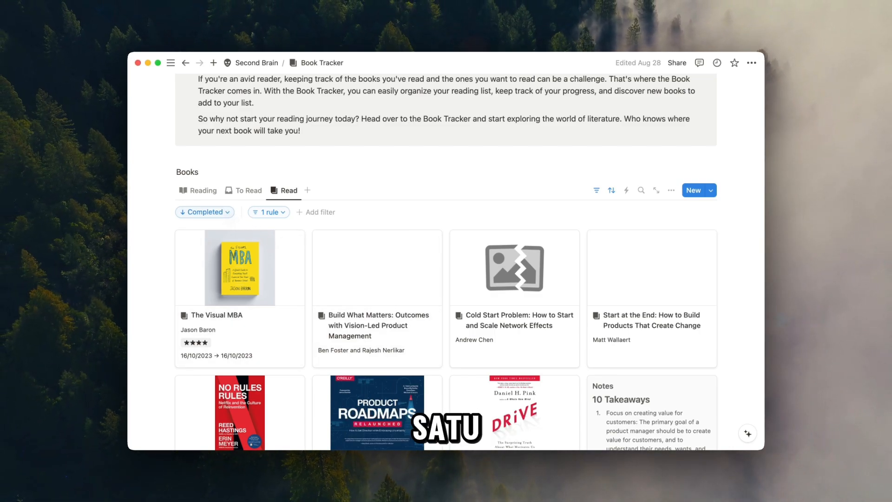
left_click(228, 213)
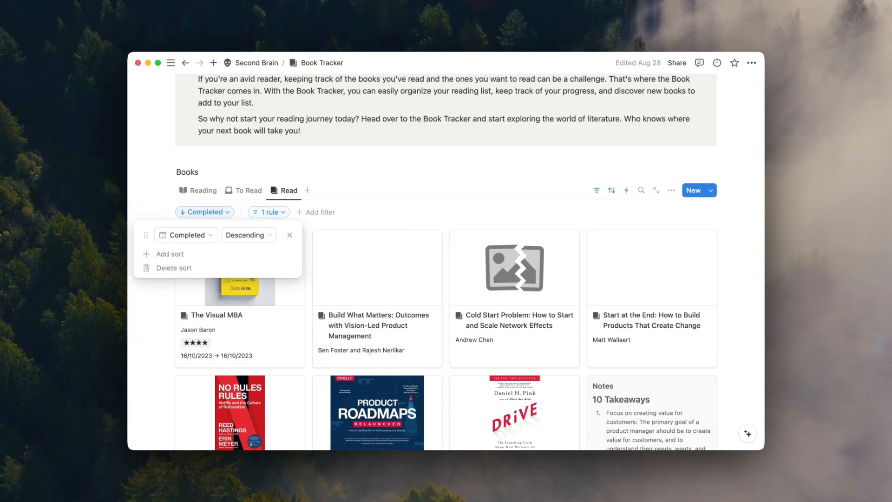
left_click(224, 214)
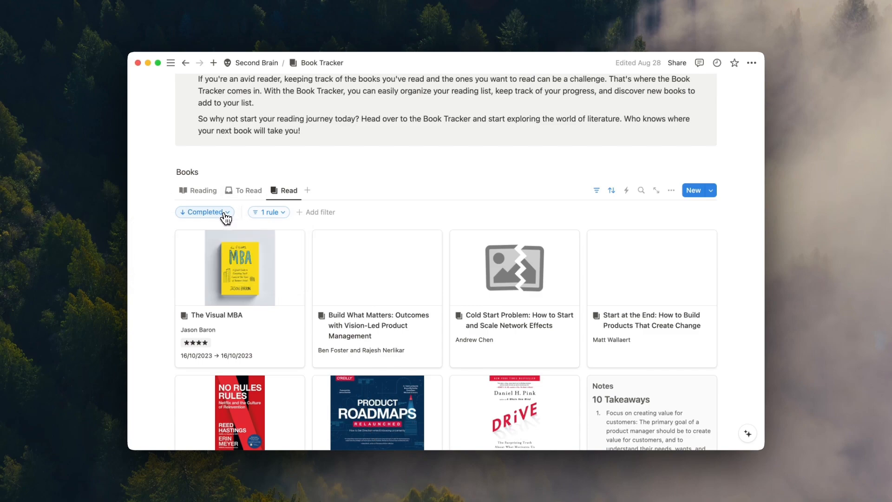
left_click(268, 215)
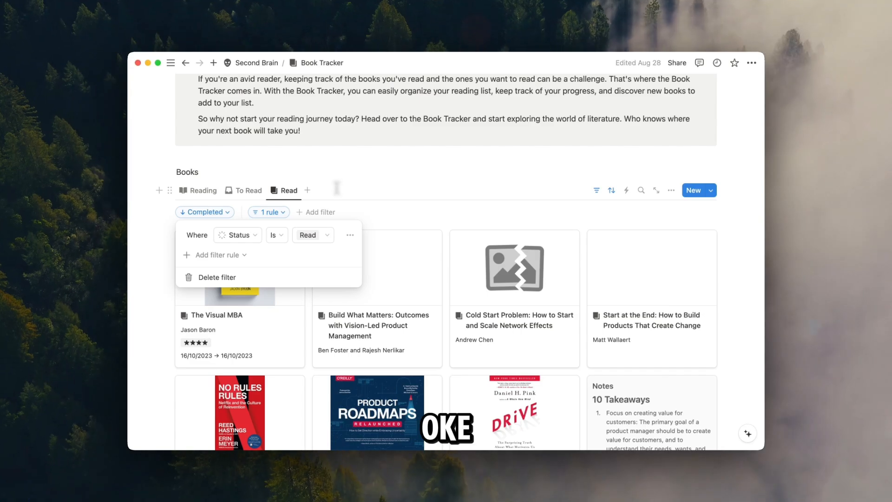
left_click(325, 188)
Add a new Gallery view to the Books database and look over its cards
left_click(308, 190)
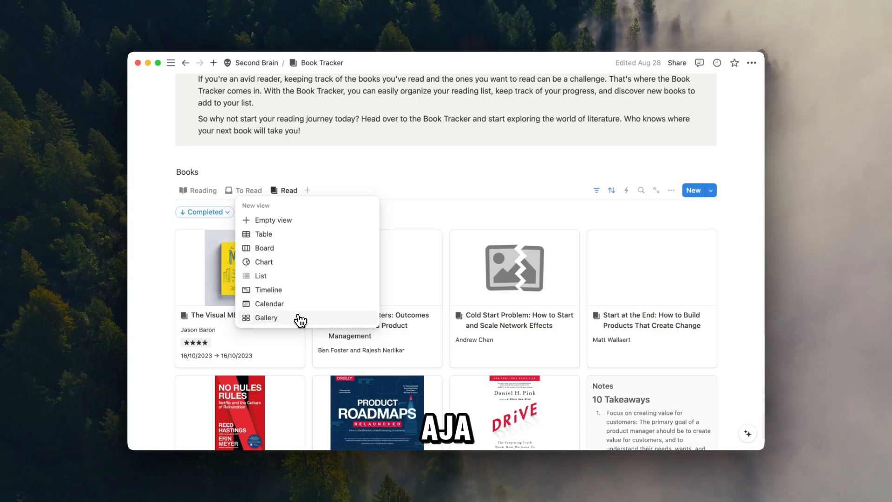
left_click(299, 317)
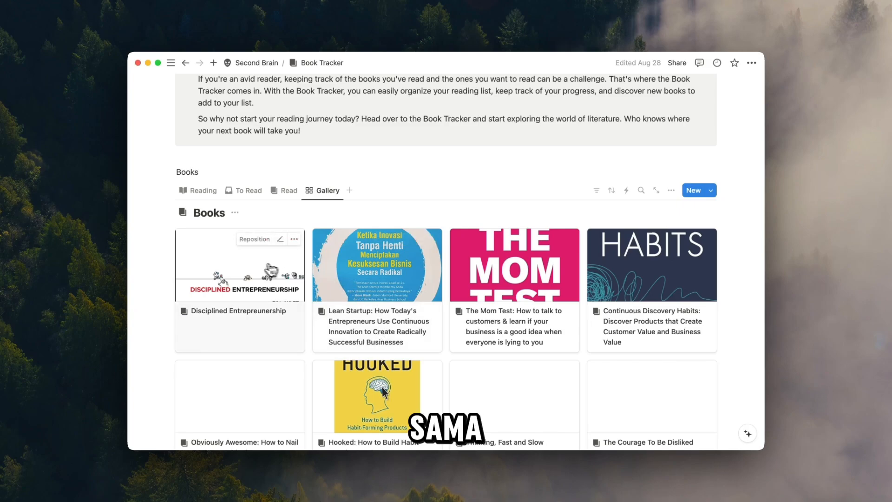
scroll(258, 268, "down", 10)
scroll(259, 268, "up", 15)
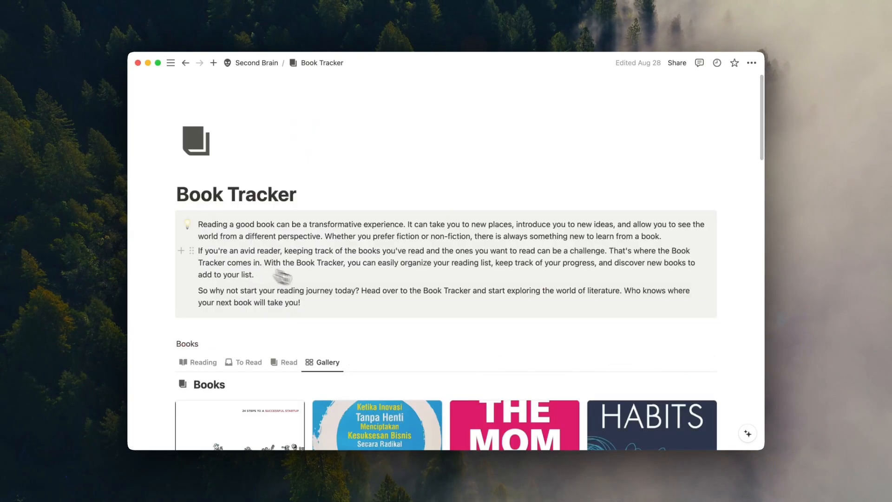
scroll(282, 277, "down", 5)
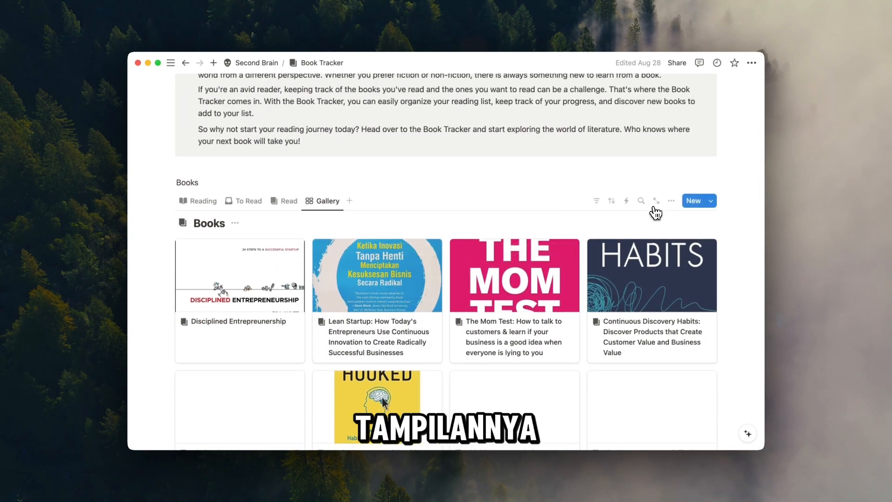
Set the Gallery view's card size to Small and turn on wrapping of all properties
left_click(671, 200)
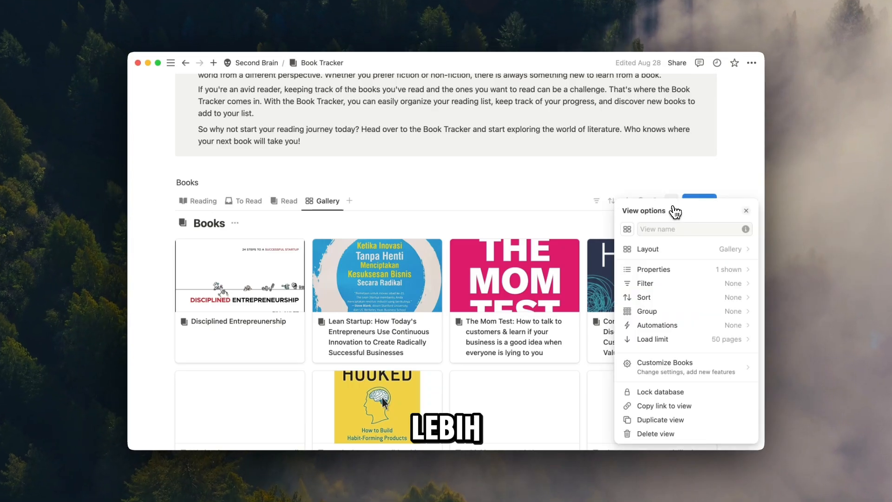
left_click(678, 258)
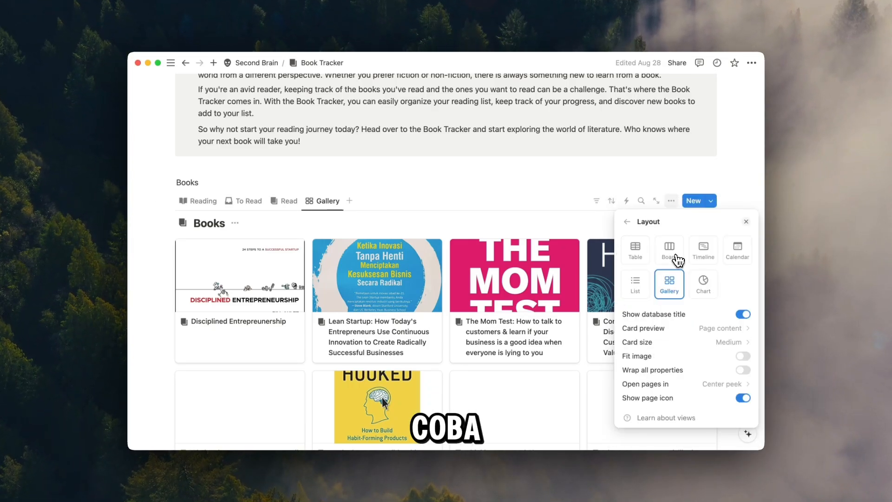
left_click(744, 345)
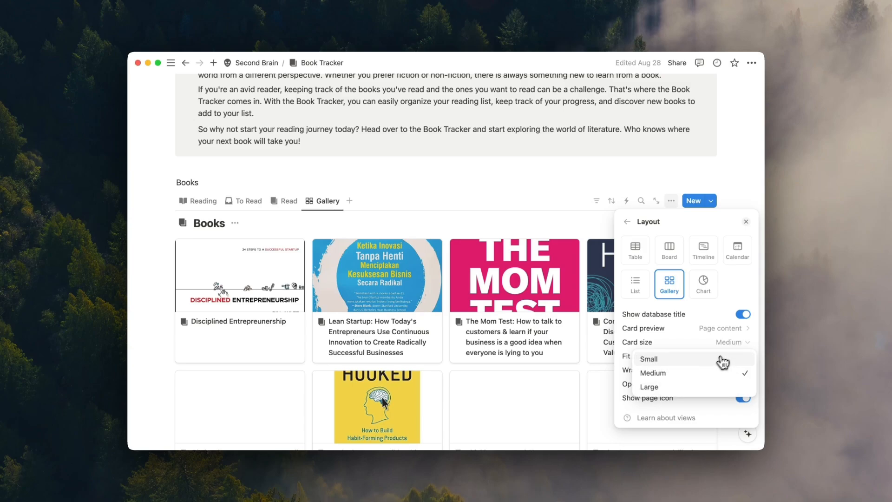
left_click(711, 360)
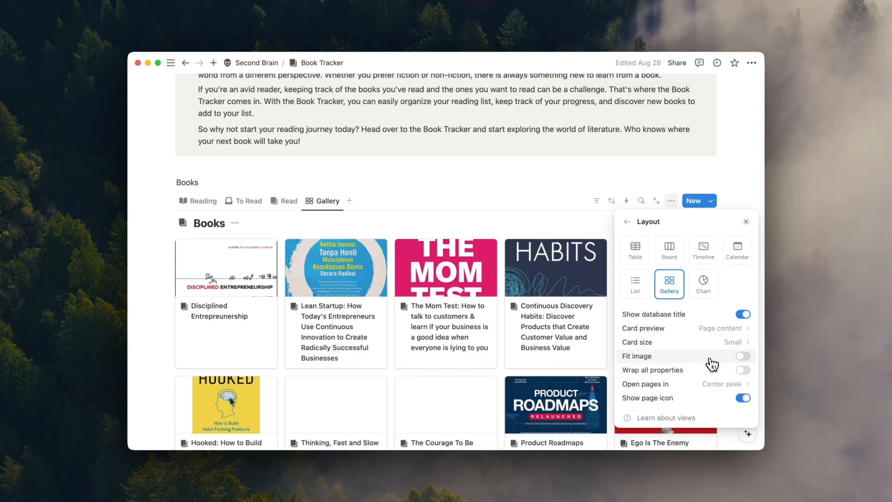
left_click(742, 369)
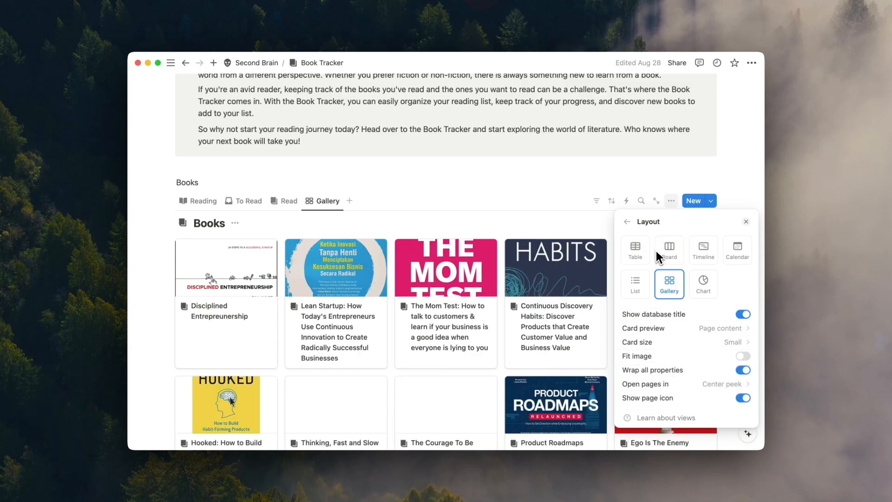
Show the Current Page, Genre and Status properties on the gallery cards
left_click(626, 221)
left_click(697, 267)
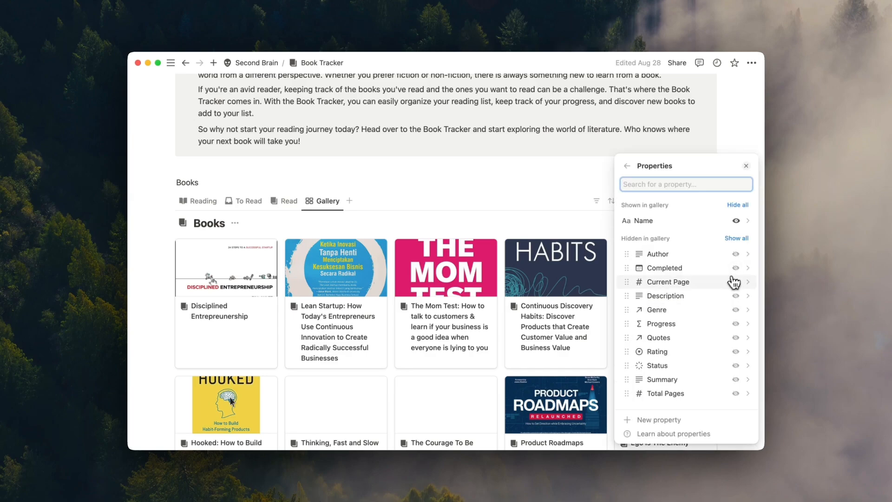
left_click(735, 283)
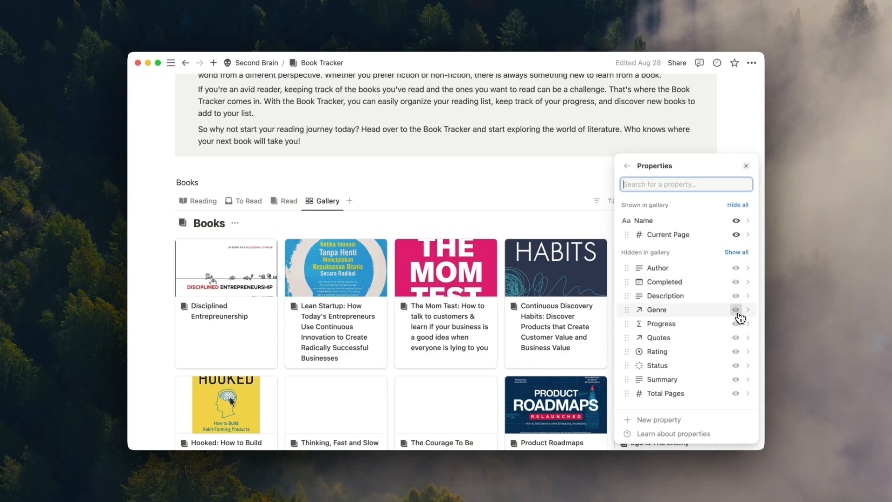
left_click(738, 321)
left_click(735, 365)
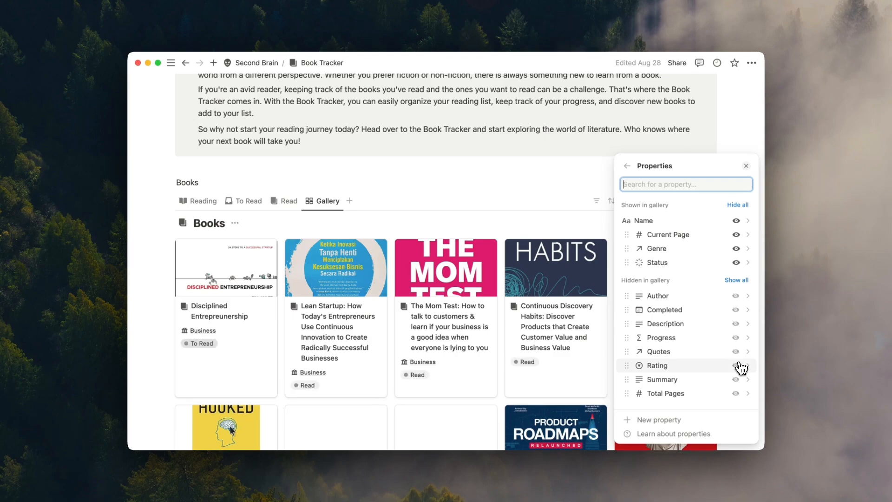
Show Rating and hide Current Page, ordering the visible card properties as Rating, Status and Genre after Name
left_click_drag(673, 263, 650, 234)
left_click(736, 365)
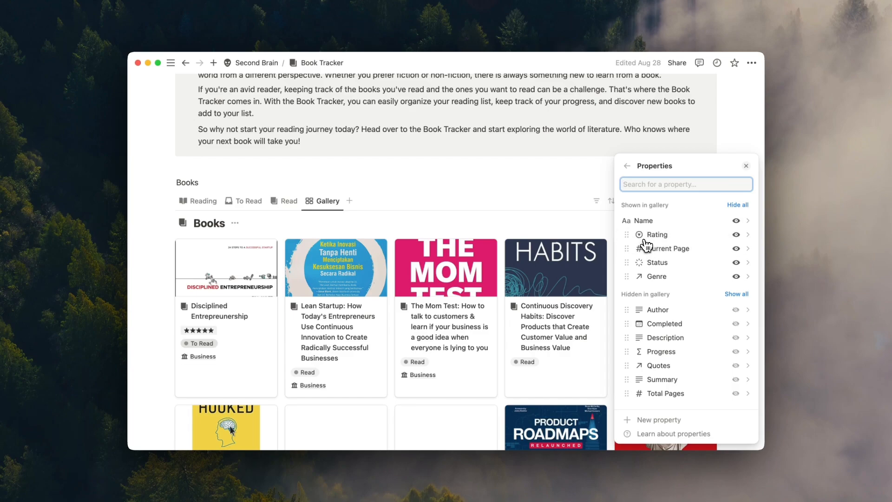
left_click(735, 248)
mouse_move(677, 358)
left_mouse_down()
mouse_move(677, 263)
mouse_move(681, 364)
left_mouse_up()
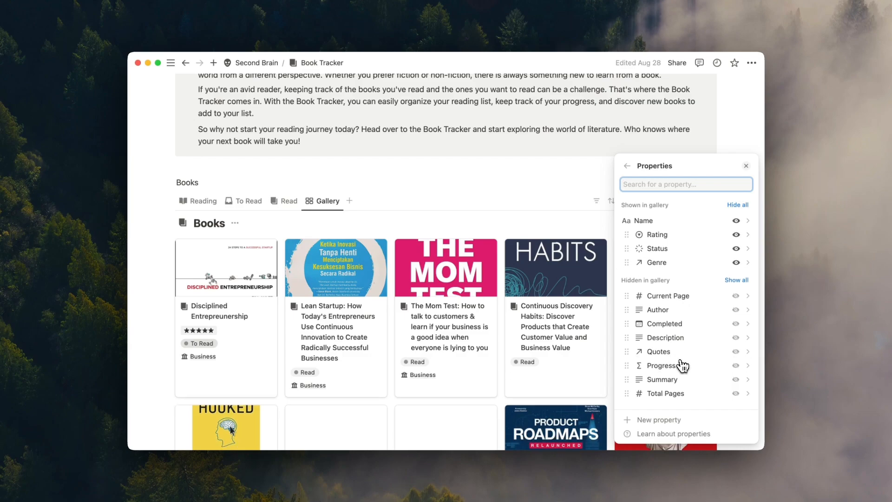
left_click(745, 166)
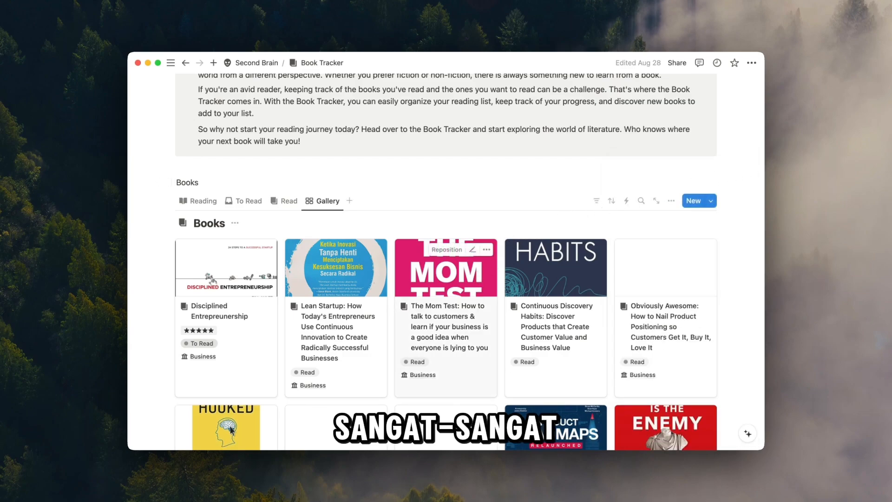
Hide the Books database title in the Gallery view
left_click(235, 223)
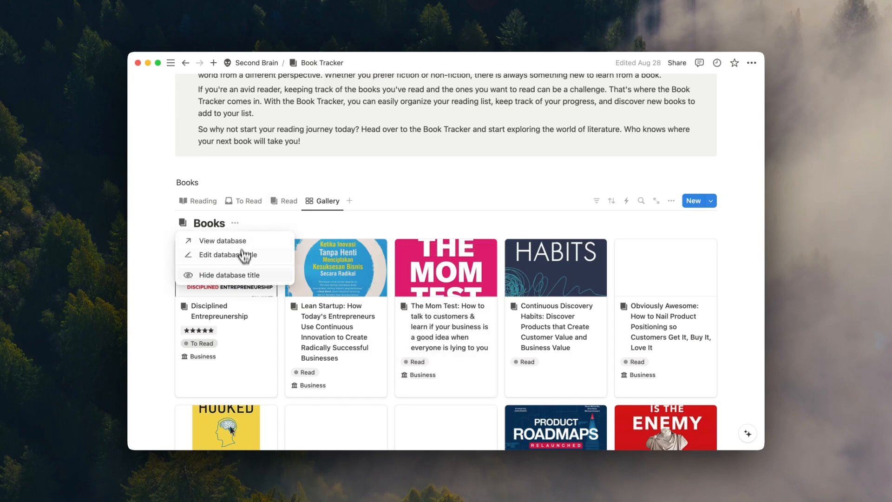
left_click(242, 275)
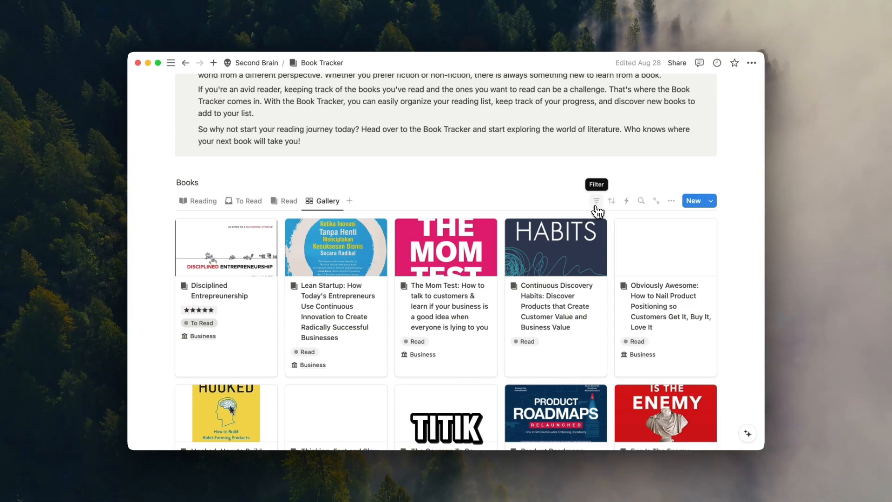
left_click(672, 201)
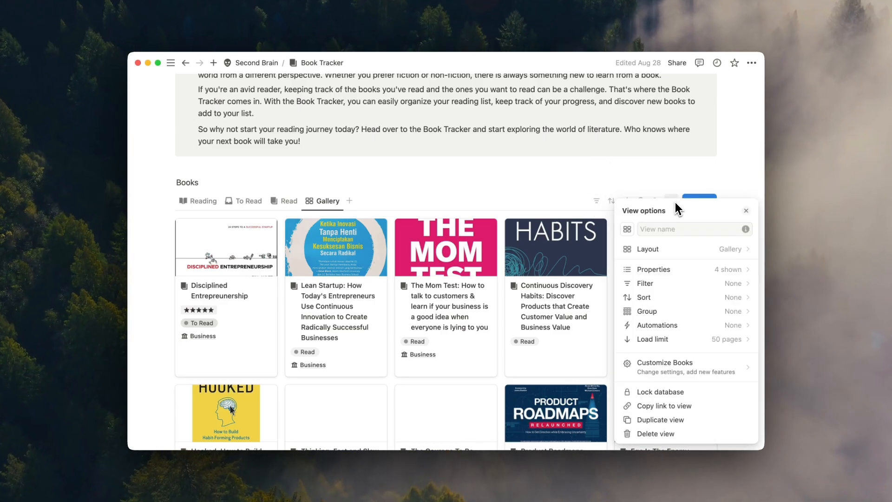
left_click(682, 284)
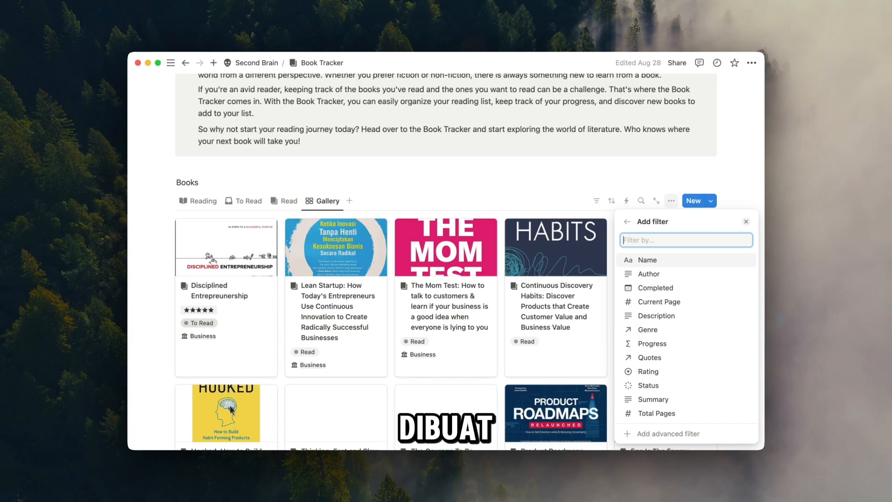
left_click(745, 223)
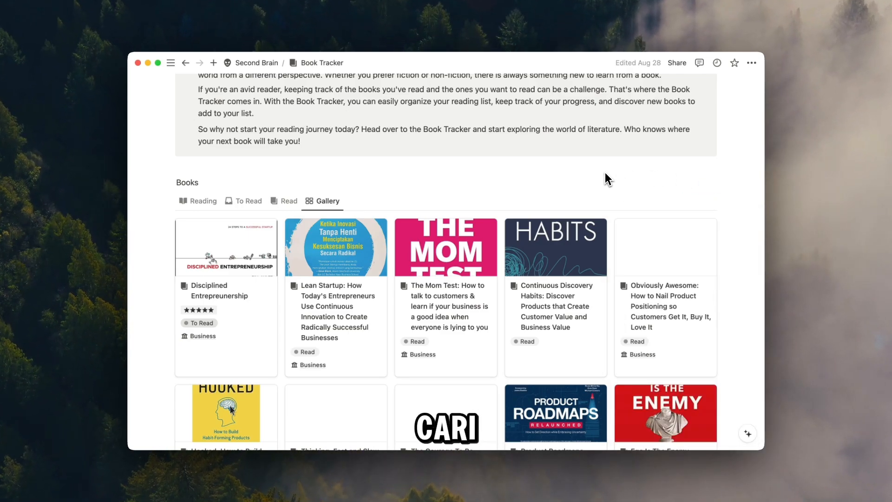
mouse_move(598, 205)
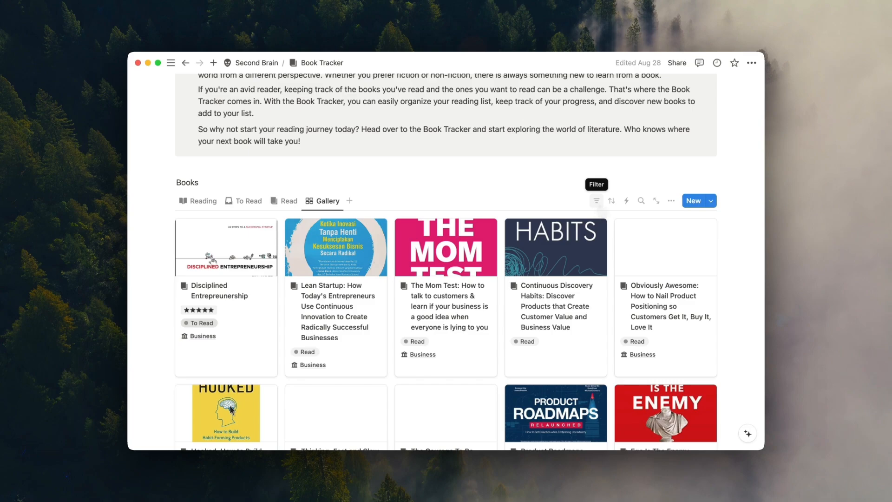
left_click(598, 205)
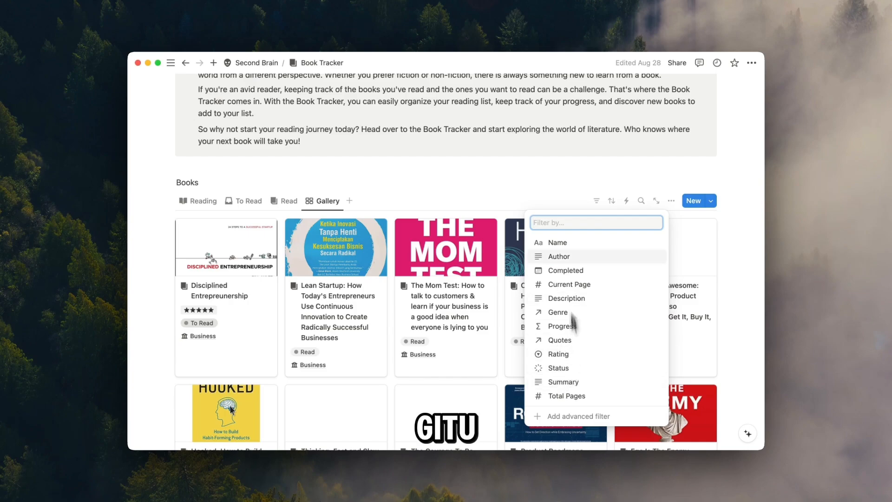
left_click(547, 191)
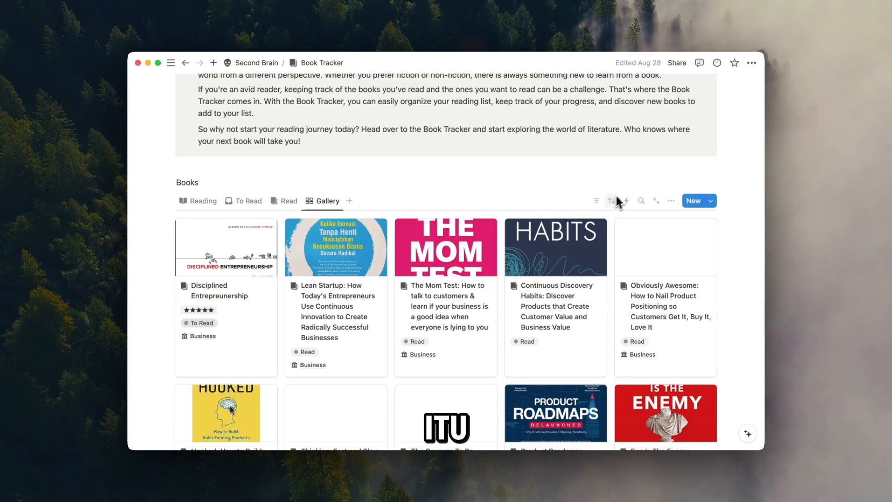
Add a filter on the Status property to the Gallery view
left_click(597, 202)
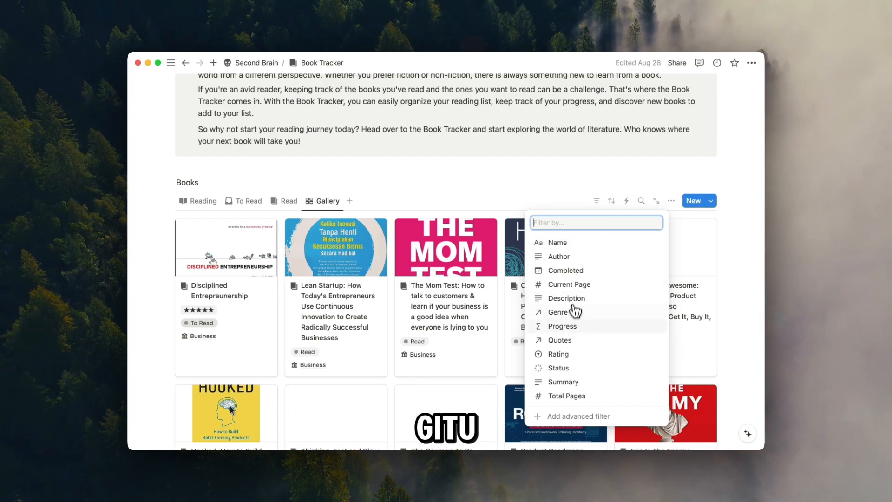
left_click(566, 370)
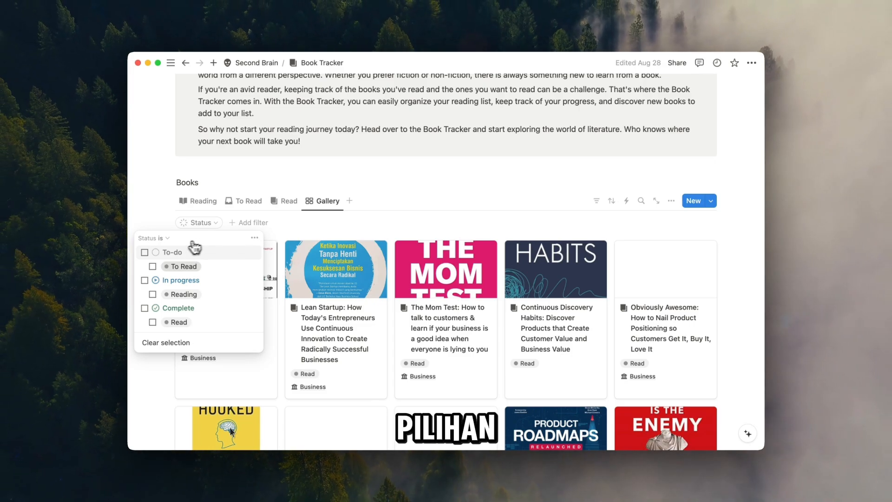
Try the Status filter with To-do, In progress and Complete in turn, clearing each selection again
mouse_move(145, 265)
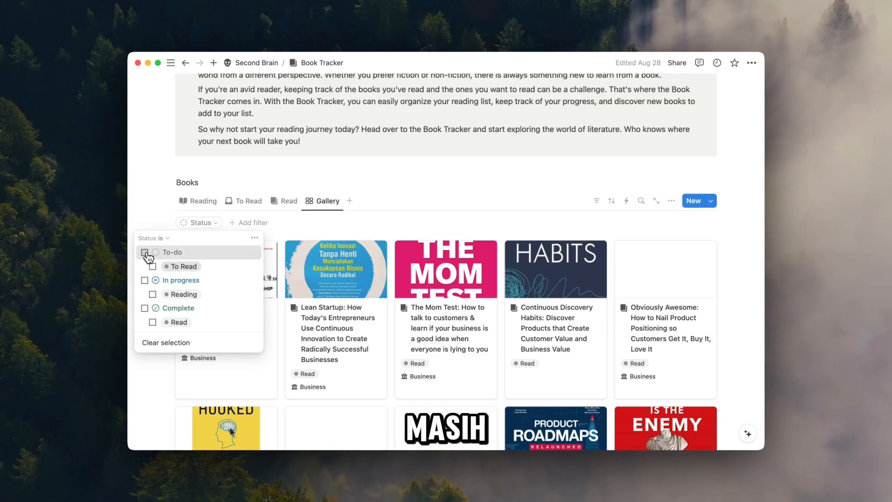
left_click(145, 252)
left_click(145, 253)
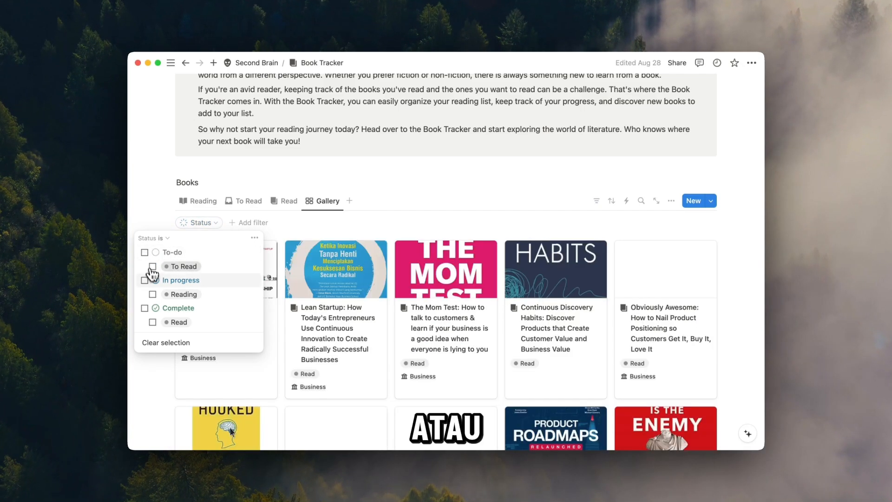
left_click(144, 281)
left_click(145, 280)
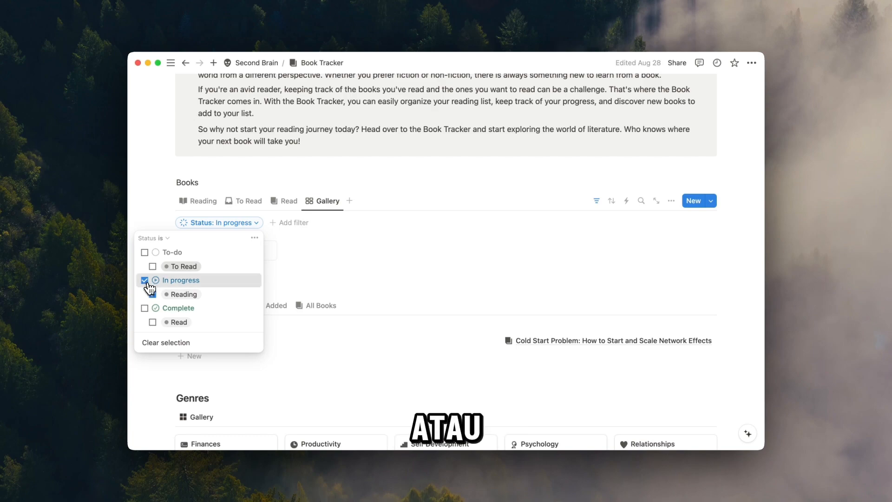
left_click(145, 308)
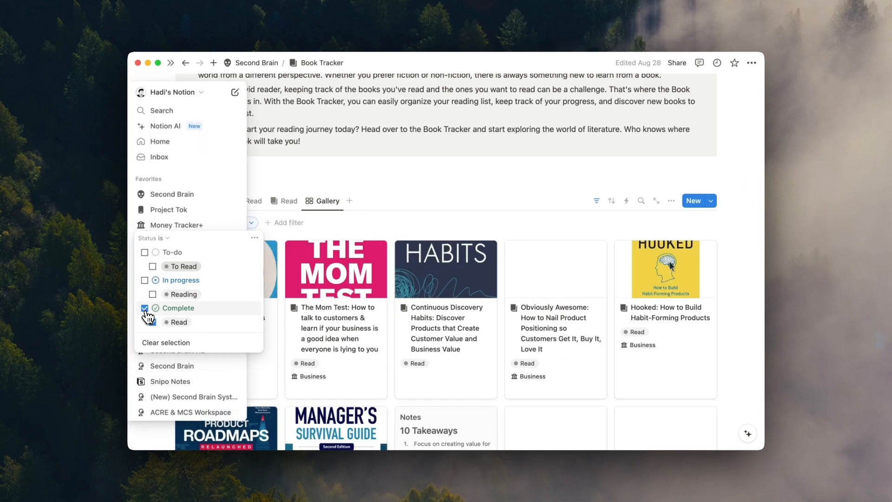
left_click(146, 309)
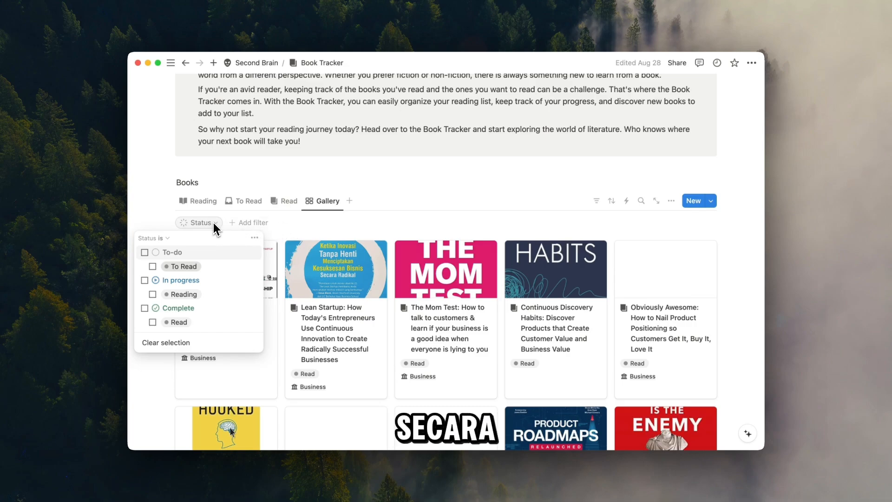
Filter the Gallery view by Status To-do and add a Genre filter set to Finances
left_click(145, 252)
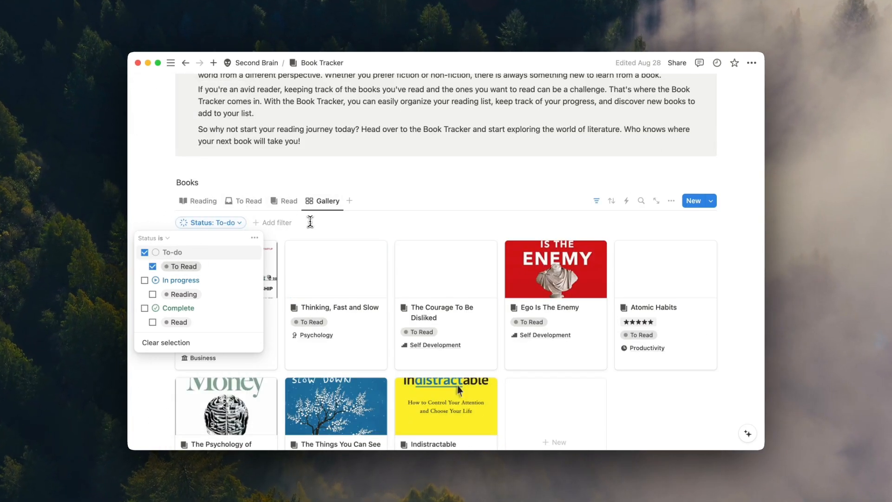
left_click(309, 222)
left_click(277, 222)
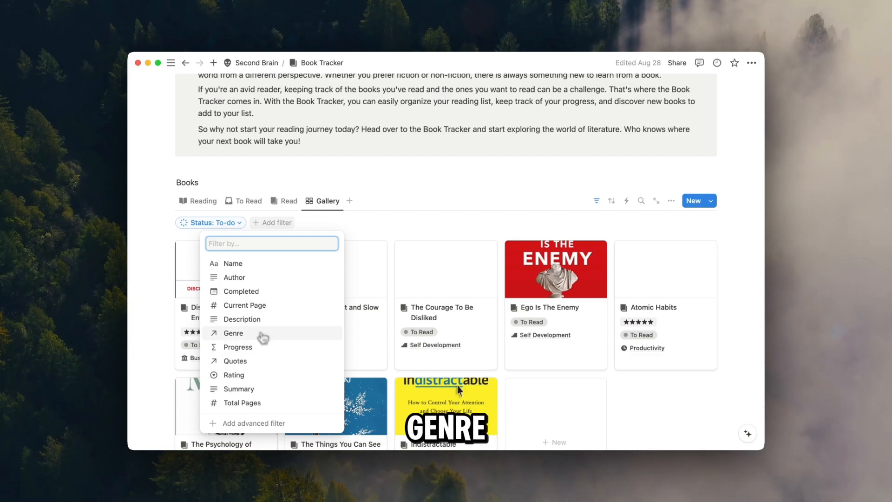
left_click(263, 334)
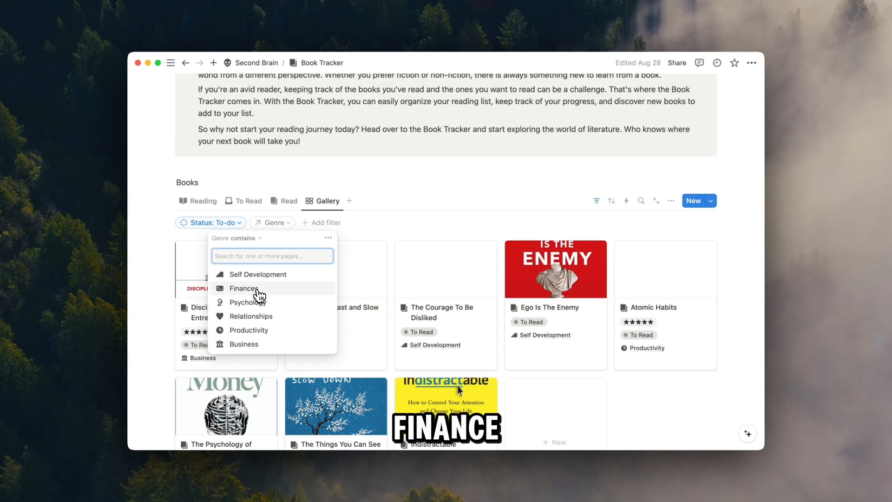
left_click(258, 288)
left_click(425, 267)
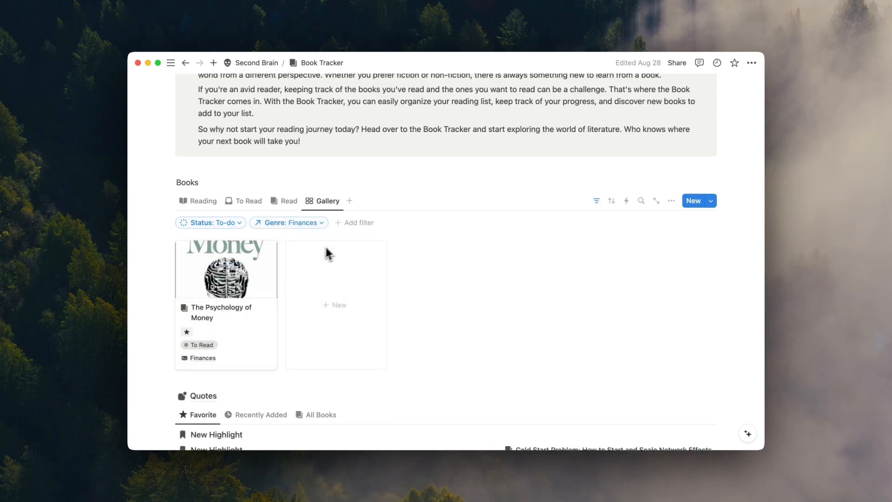
Add a Rating filter to the Gallery view, trying five and four stars before setting it to one star
left_click(366, 226)
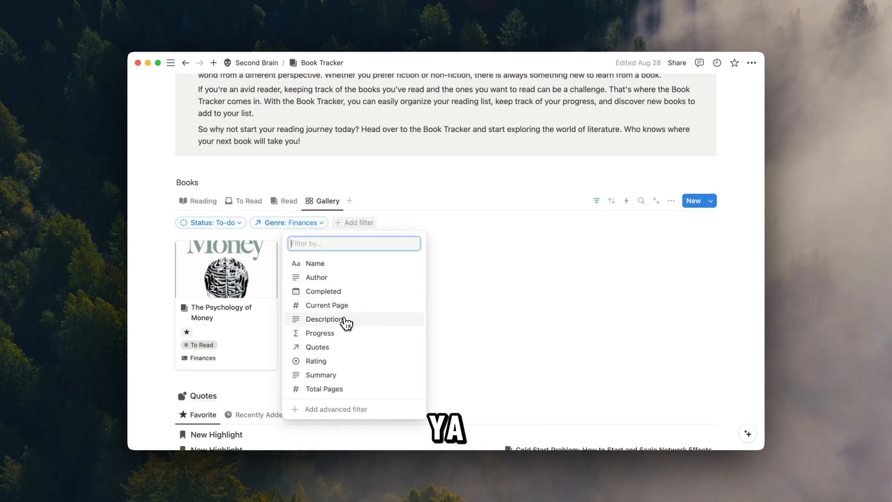
left_click(337, 361)
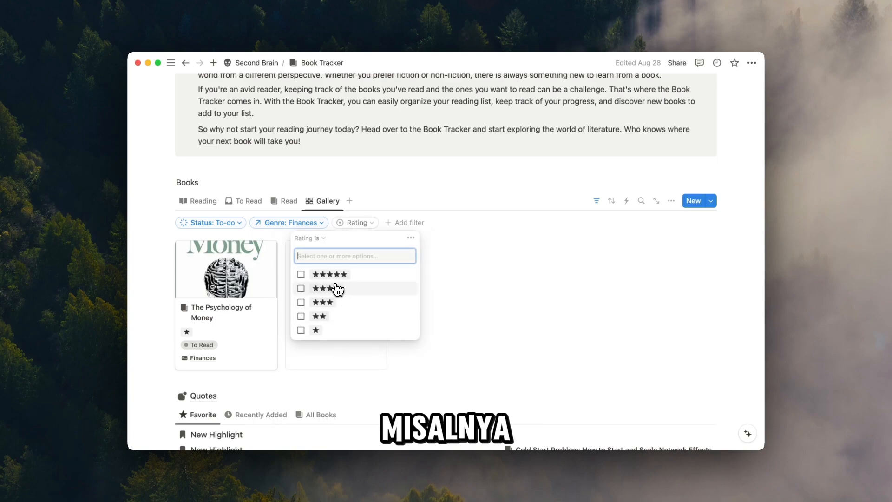
left_click(301, 277)
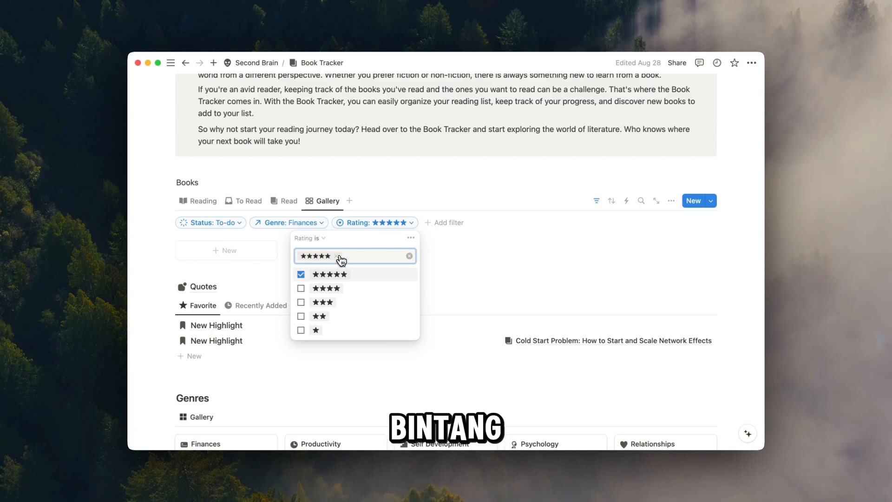
left_click(339, 256)
left_click(301, 289)
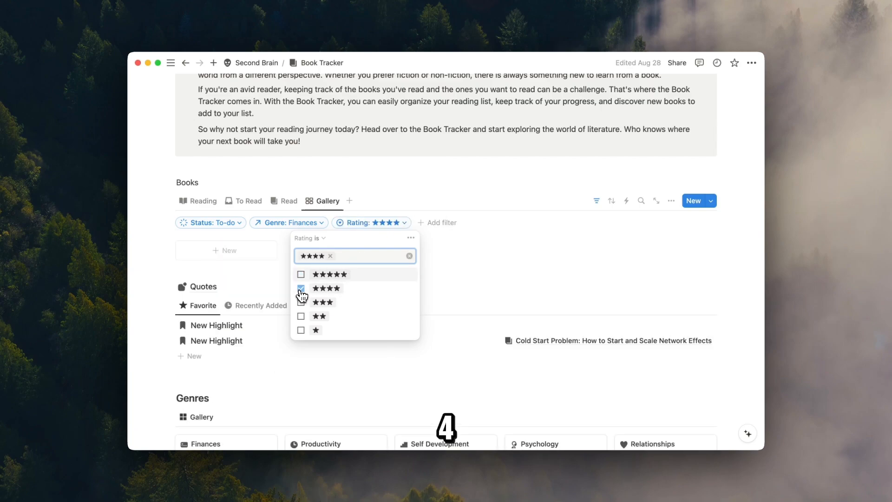
left_click(332, 257)
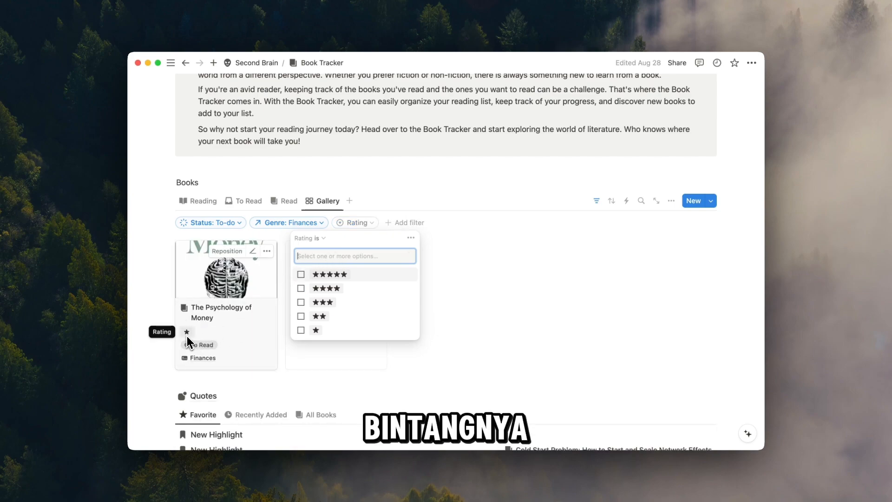
left_click(301, 330)
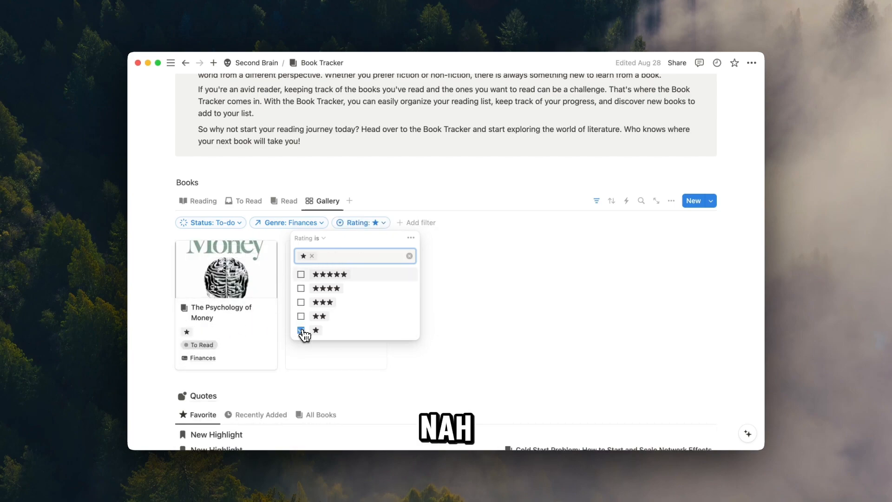
left_click(454, 319)
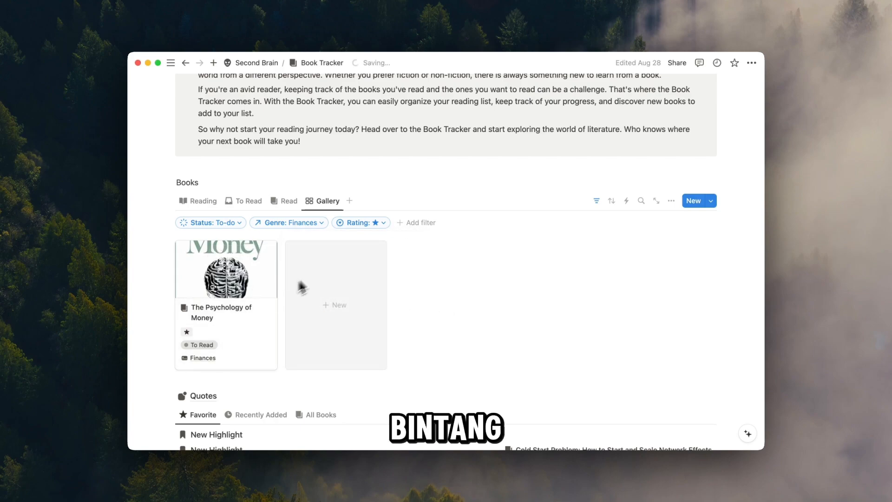
Clear the selections of the Rating and Genre filters, keeping only the Status filter set
left_click(358, 223)
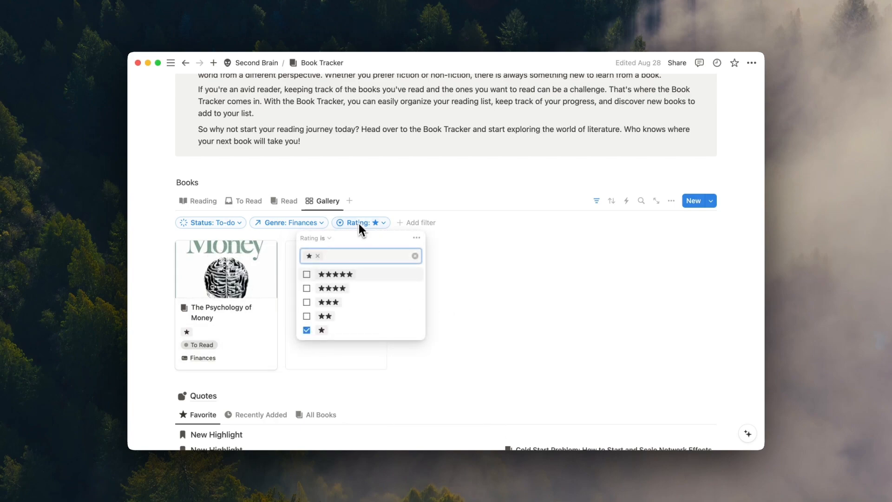
left_click(319, 223)
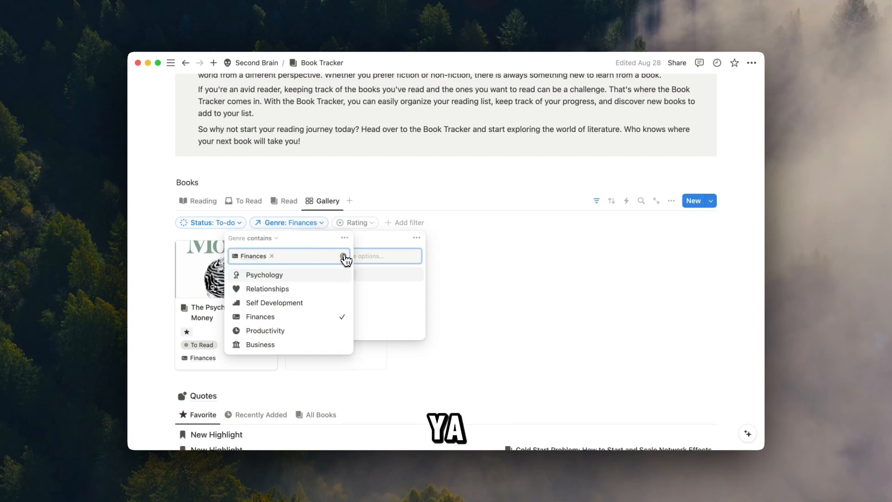
left_click(343, 256)
left_click(275, 224)
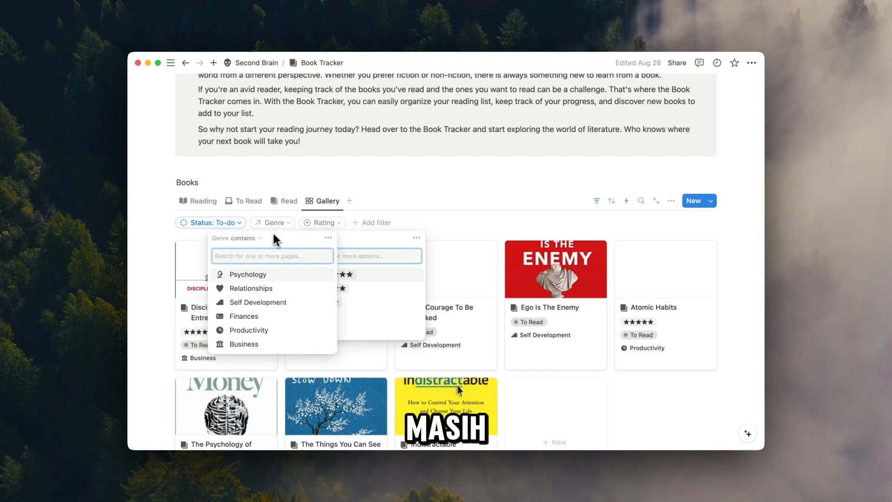
left_click(328, 224)
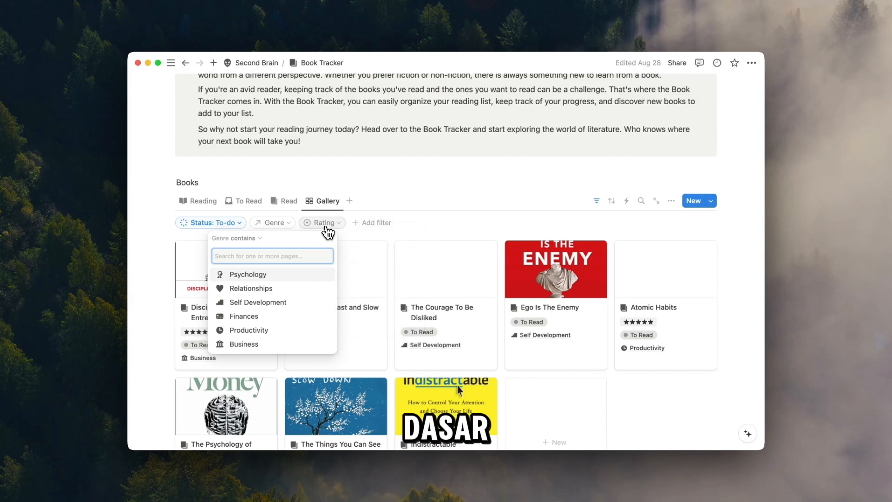
left_click(328, 228)
left_click(379, 199)
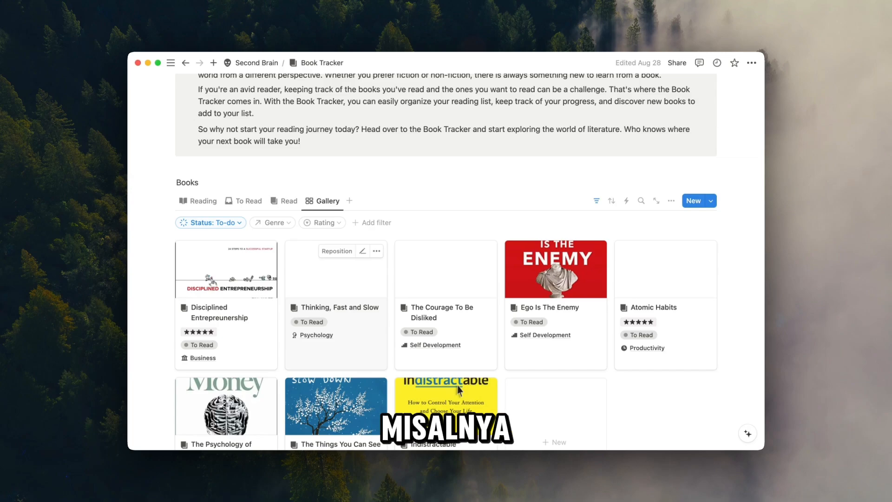
Open the Task page of Second Brain HD and switch its task database to the existing Table view
mouse_move(171, 62)
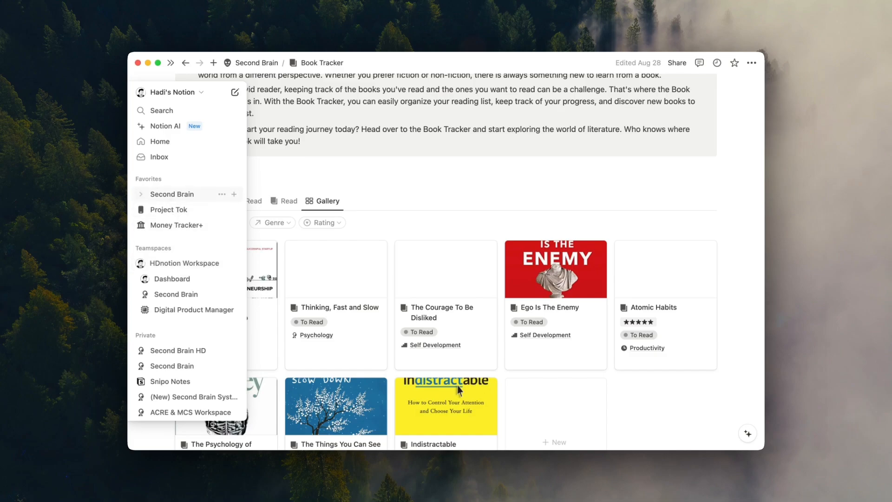
left_click(172, 194)
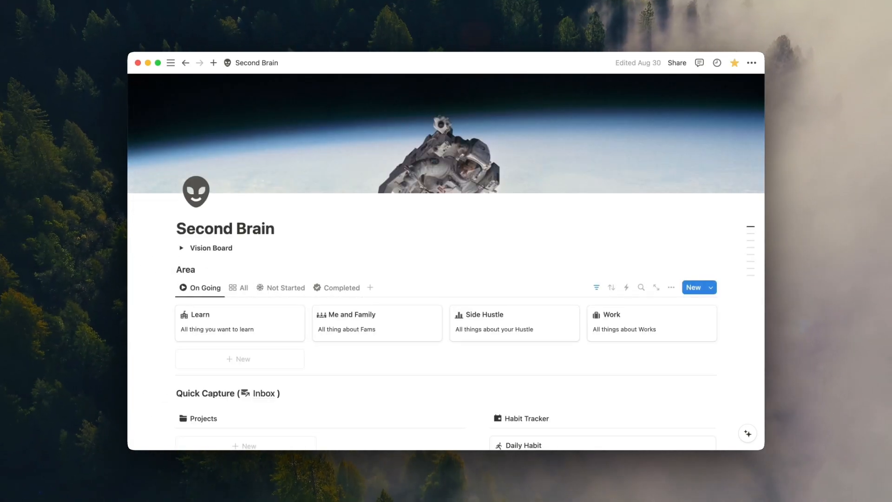
mouse_move(172, 62)
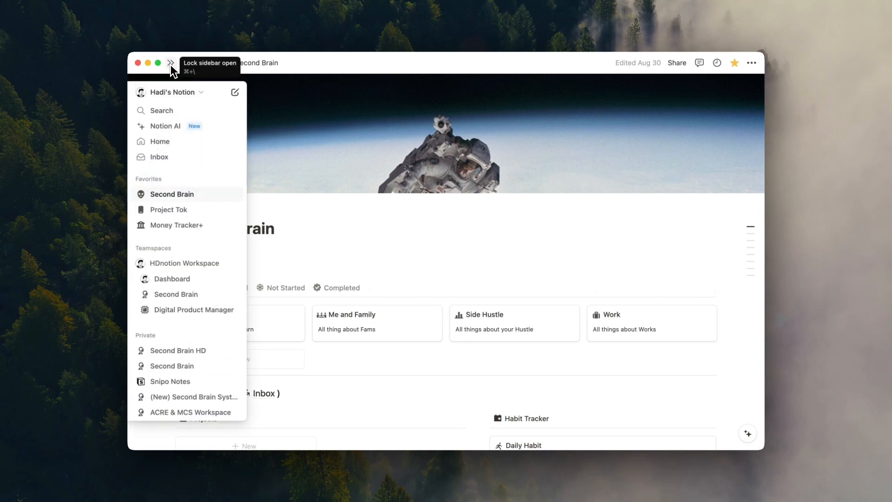
left_click(181, 349)
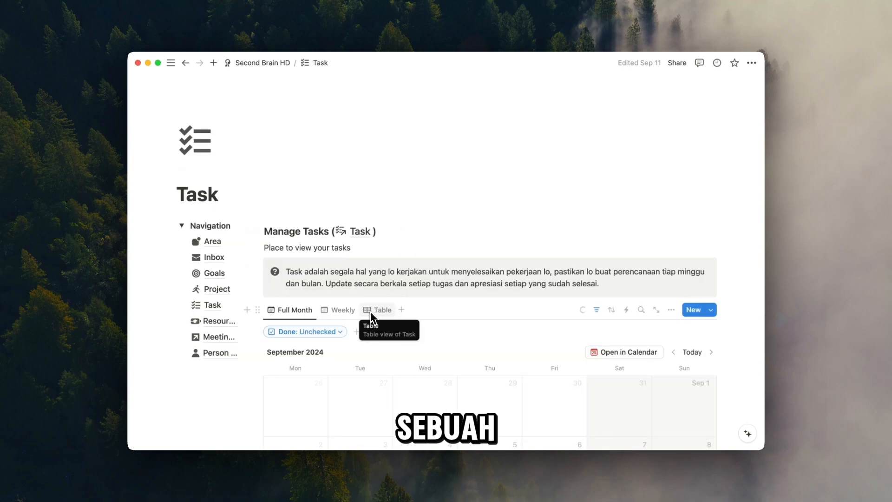
scroll(371, 312, "down", 2)
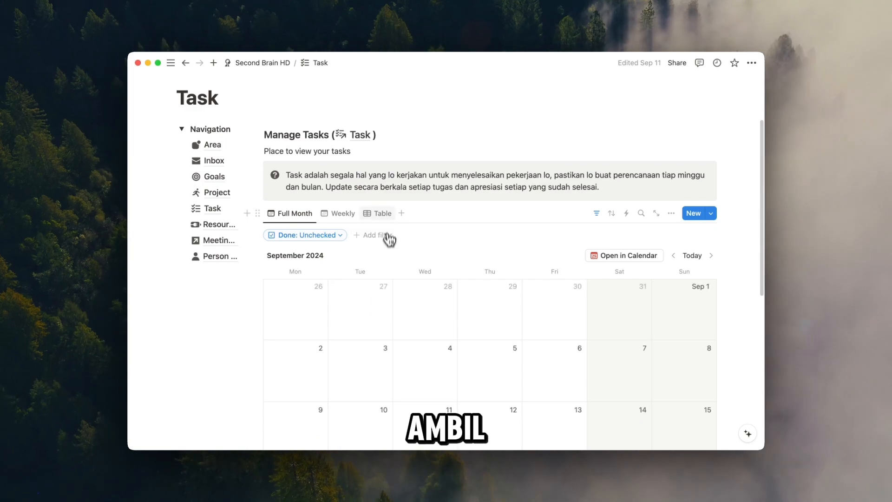
left_click(378, 213)
Uncheck Done for the first eight tasks in the table, down to Brainstorm : IDE Bisnis Baju
scroll(374, 302, "down", 4)
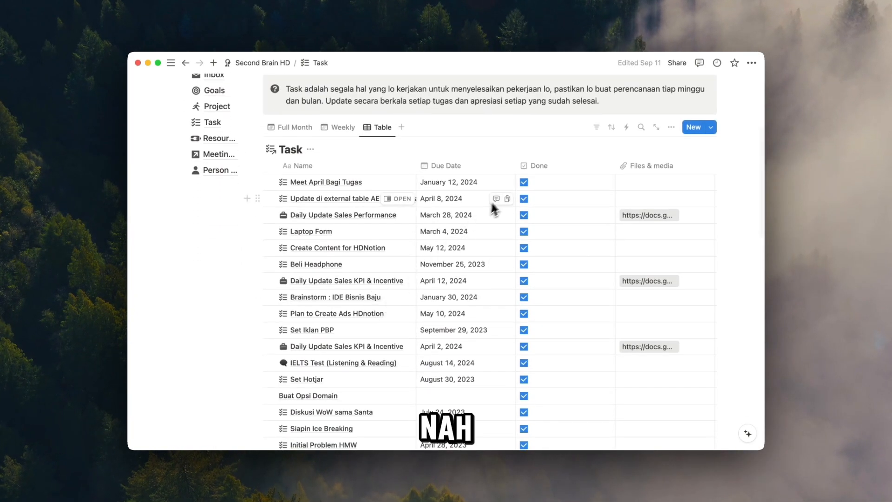
left_click(523, 182)
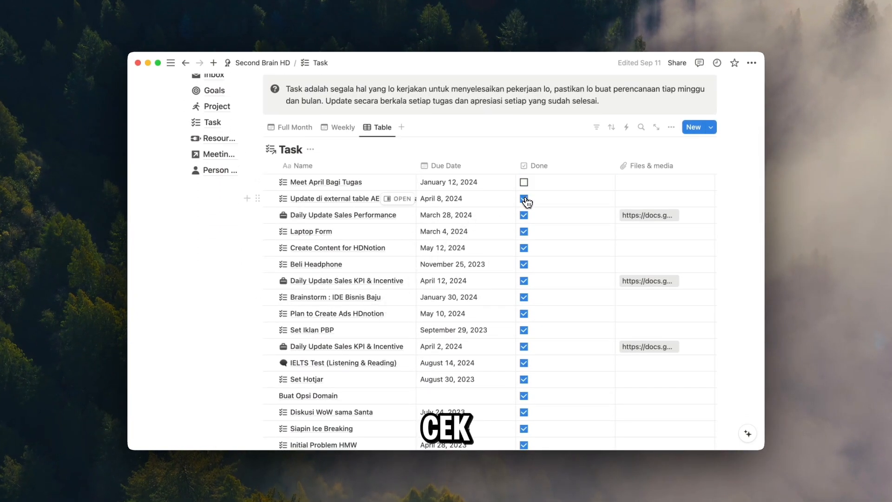
left_click(524, 199)
left_click(524, 216)
left_click(525, 248)
left_click(524, 231)
left_click(524, 216)
left_click(524, 264)
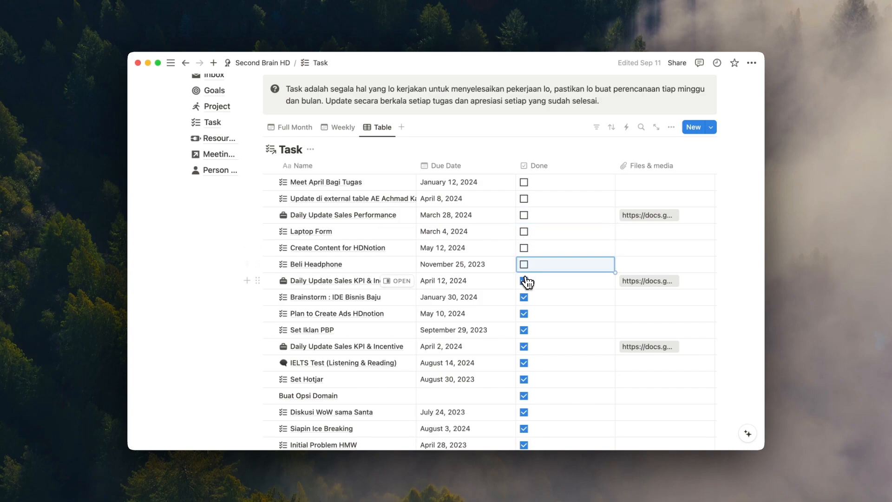
left_click(524, 280)
left_click(524, 297)
Add a new Table view to the Manage Tasks section and link it to the existing Task database
scroll(362, 158, "up", 2)
left_click(297, 168)
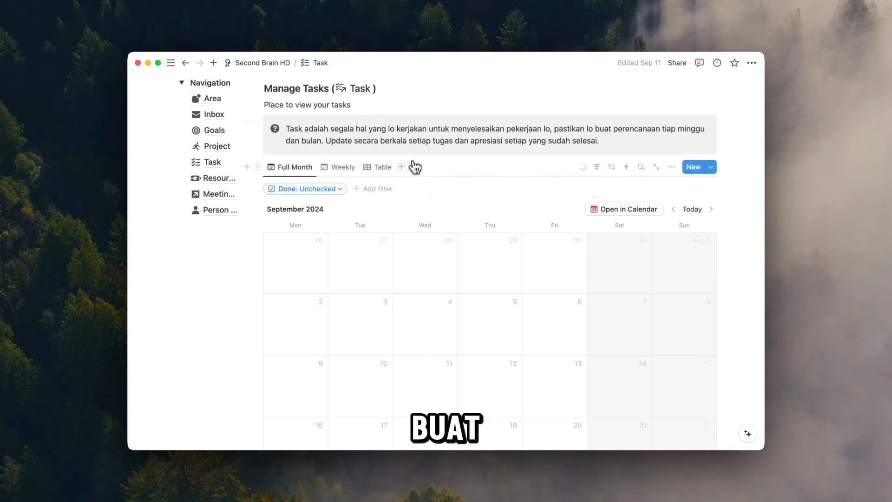
left_click(401, 167)
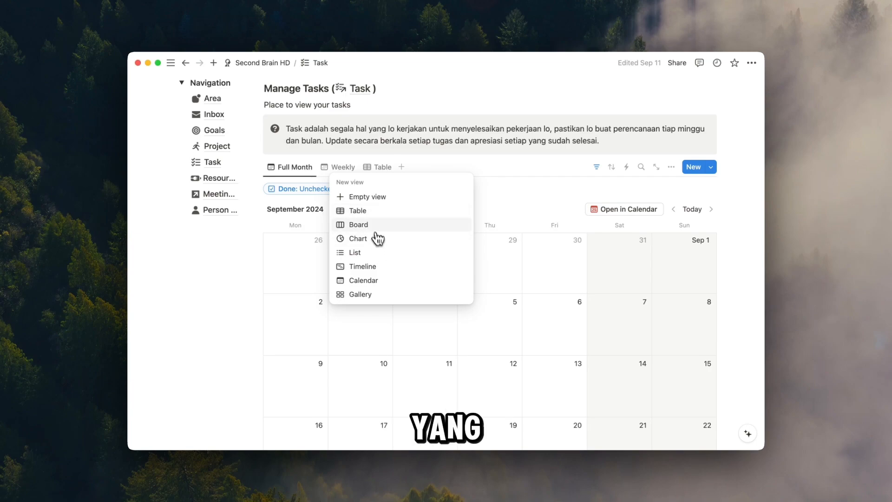
left_click(367, 212)
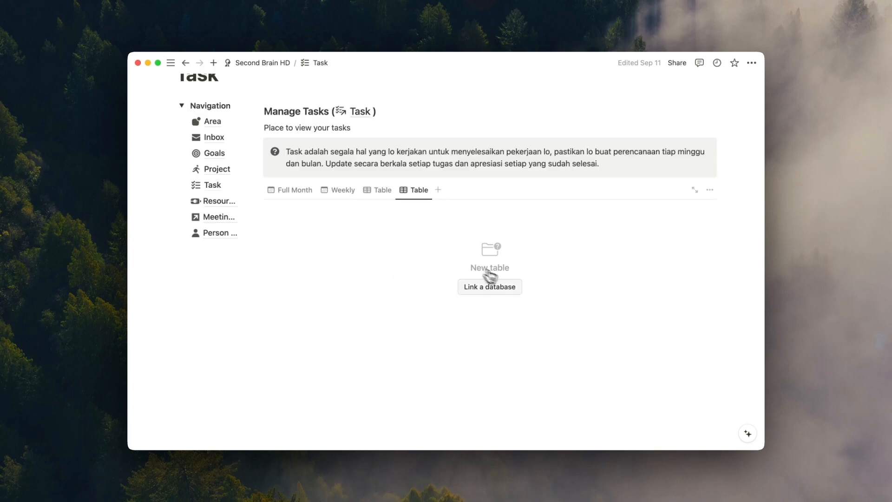
left_click(497, 287)
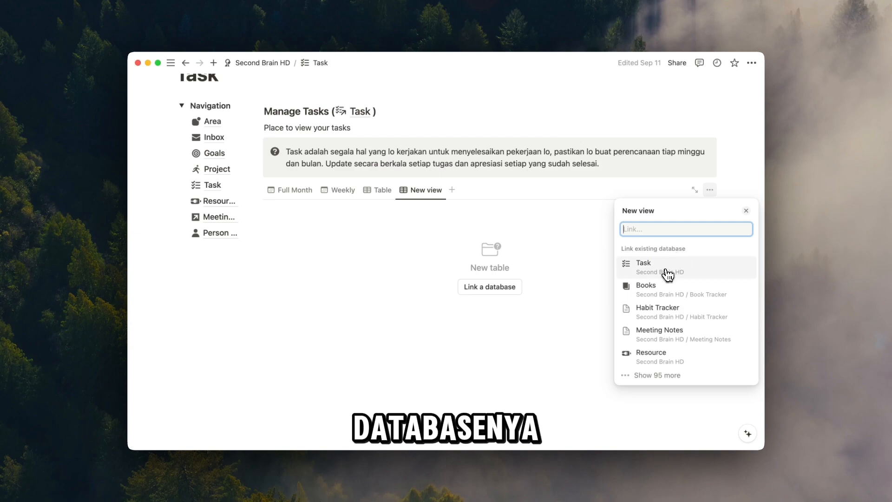
left_click(667, 274)
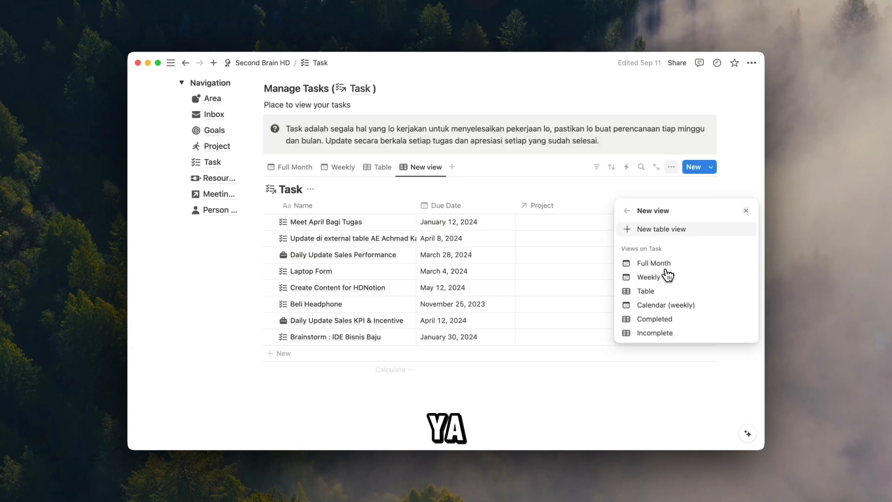
left_click(744, 214)
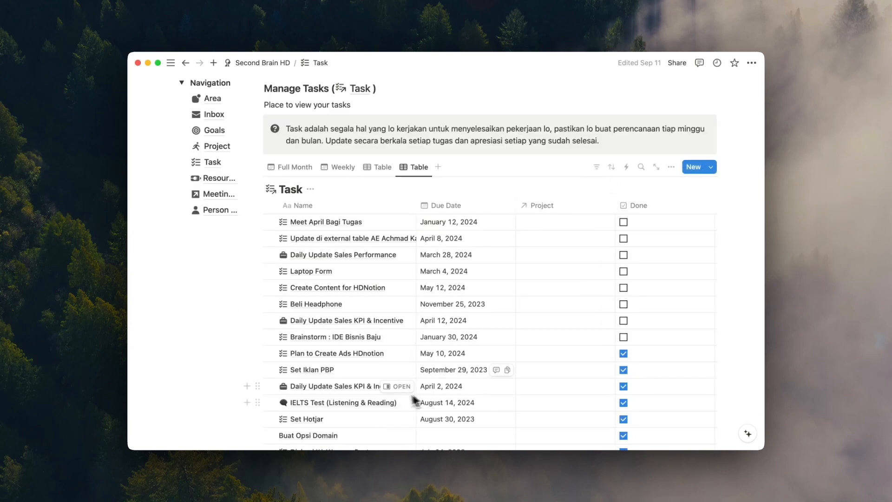
Filter the new Table view by the Done property set to Unchecked
scroll(458, 328, "down", 3)
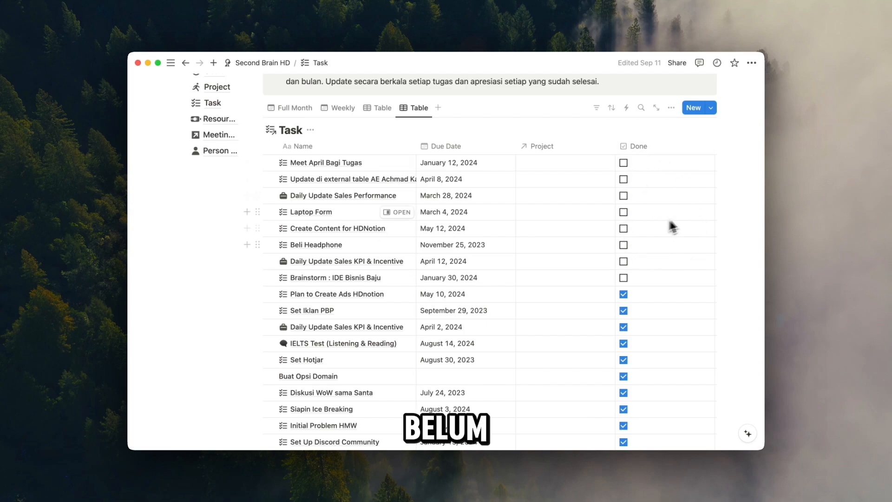
scroll(581, 232, "up", 5)
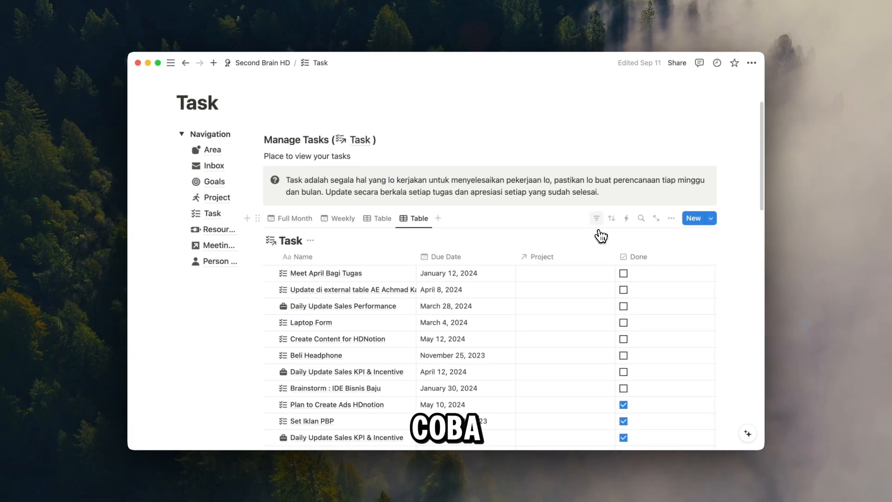
left_click(596, 217)
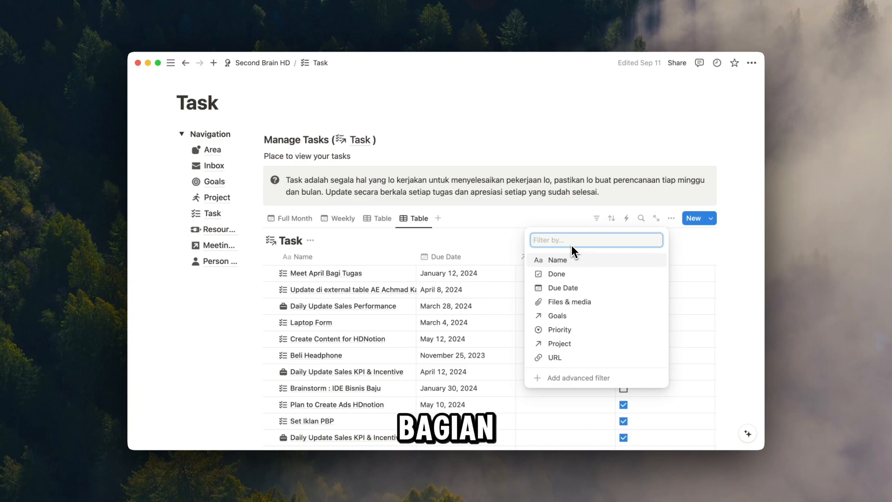
left_click(561, 274)
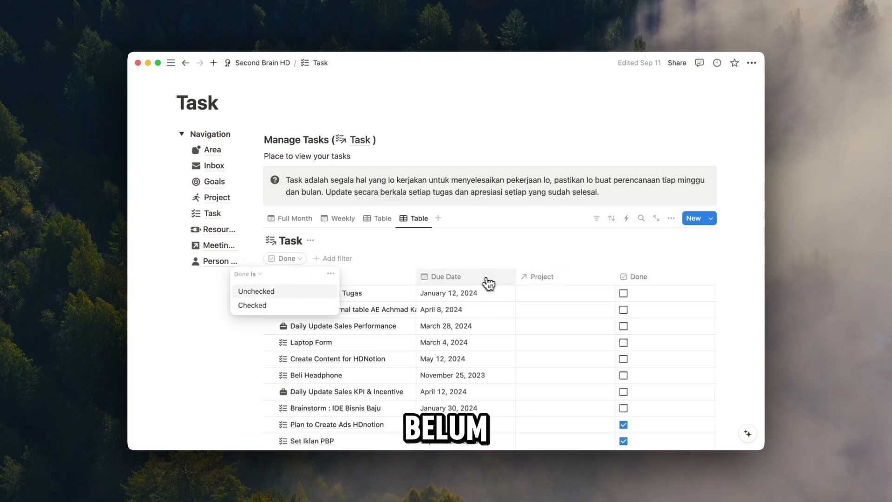
left_click(306, 292)
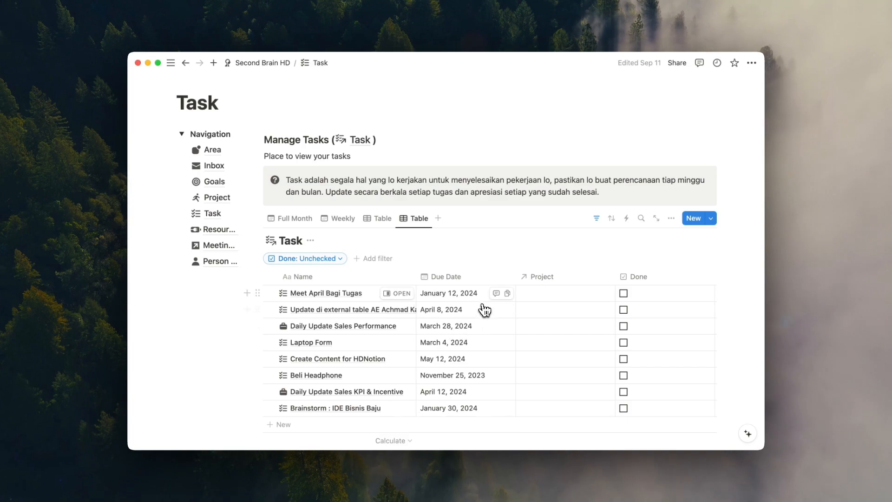
Set the Due Date of Meet April Bagi Tugas to September 27, 2024 and fill it down to Brainstorm : IDE Bisnis Baju
left_click(483, 302)
left_click(530, 91)
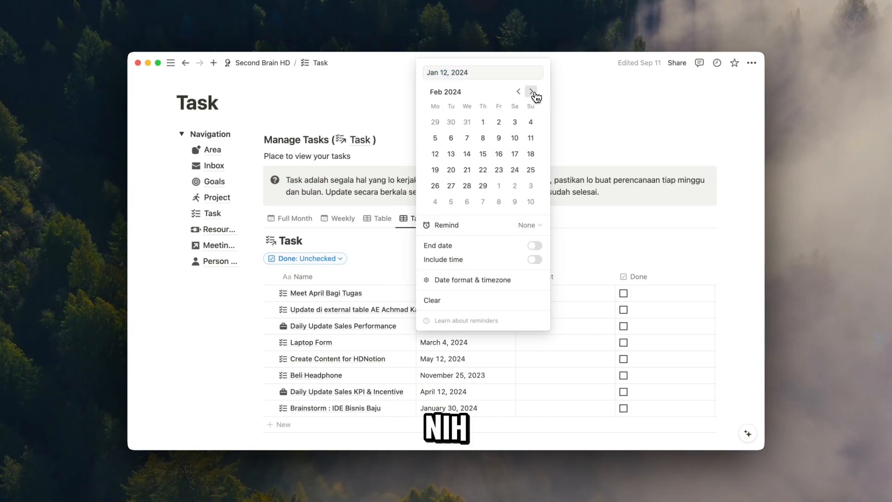
left_click(533, 93)
left_click(533, 93)
left_click(534, 92)
left_click(533, 92)
left_click(534, 92)
left_click(534, 93)
left_click(534, 93)
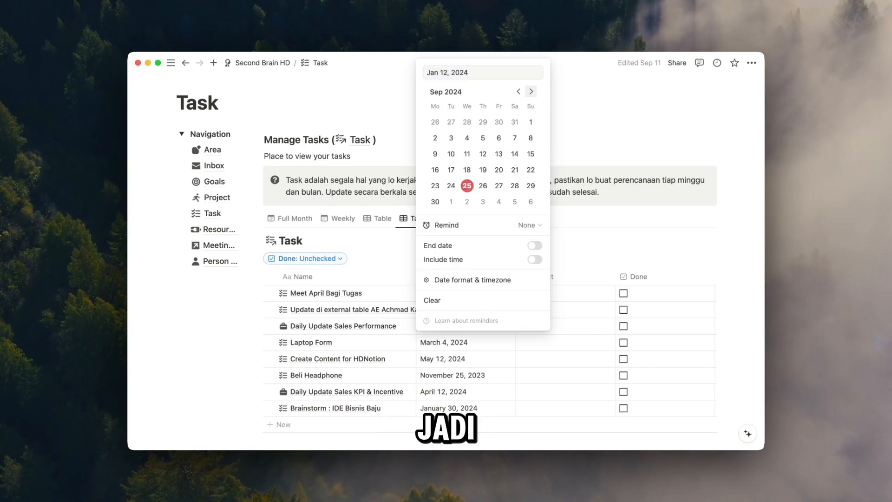
left_click(531, 91)
left_click(518, 91)
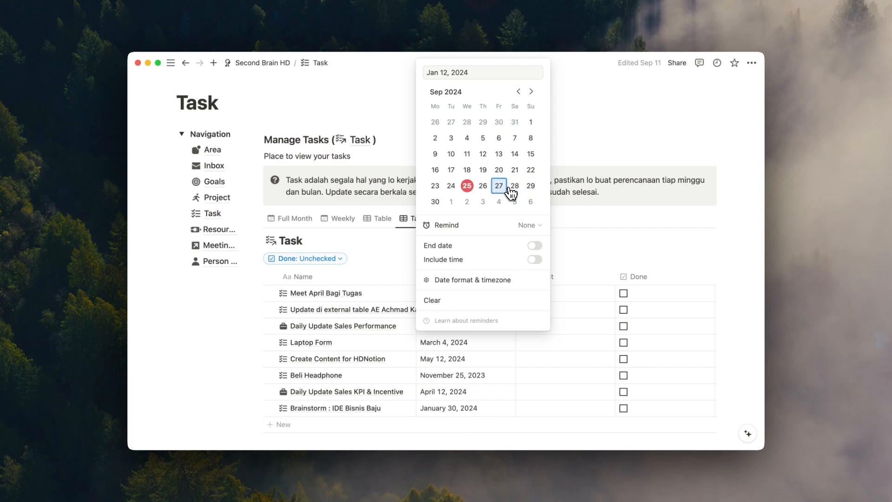
left_click(589, 243)
left_click_drag(515, 300, 503, 415)
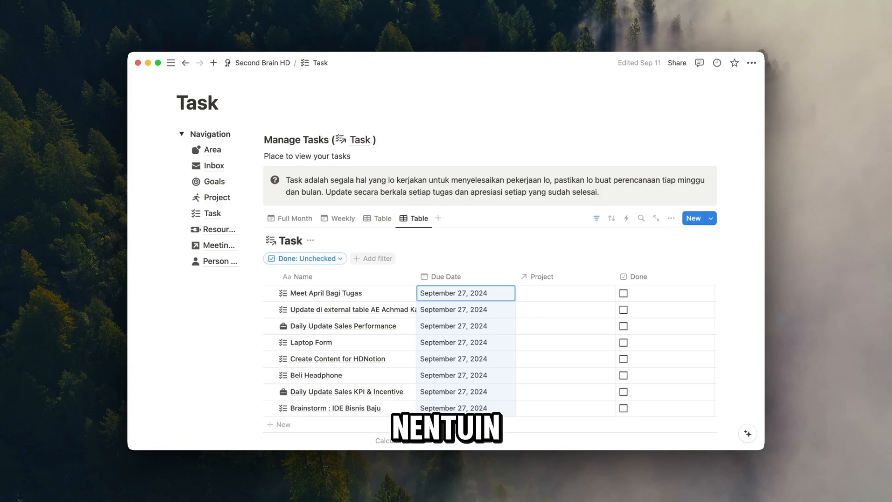
Add a second filter to the Table view that limits Due Date to This week
left_click(373, 258)
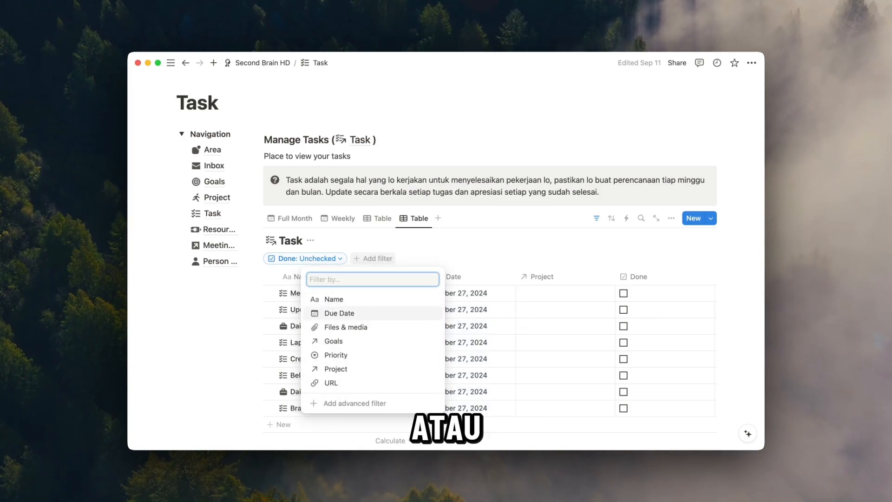
left_click(366, 314)
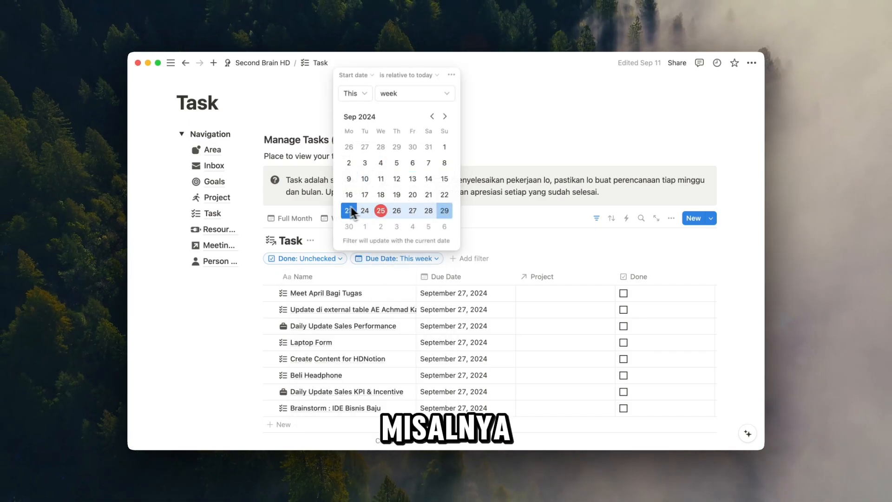
left_click(501, 253)
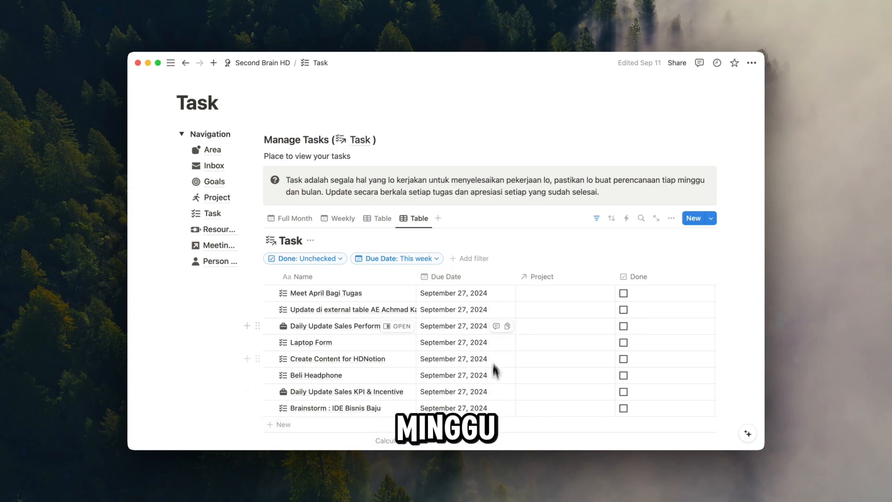
Change the Due Date of the Meet April Bagi Tugas task to October 1, 2024
left_click(470, 293)
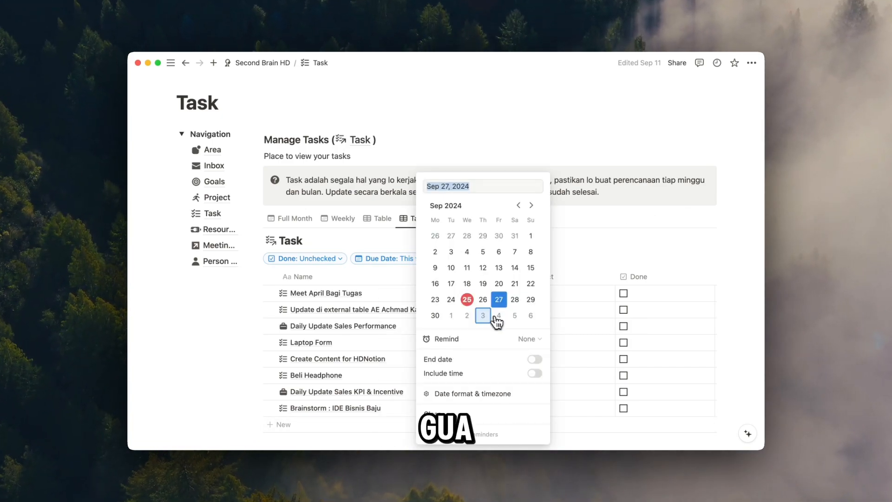
left_click(450, 315)
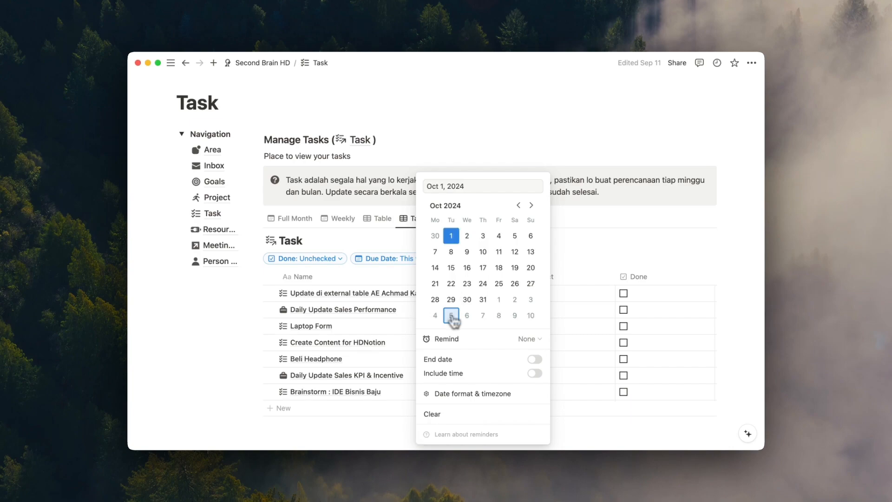
left_click(589, 305)
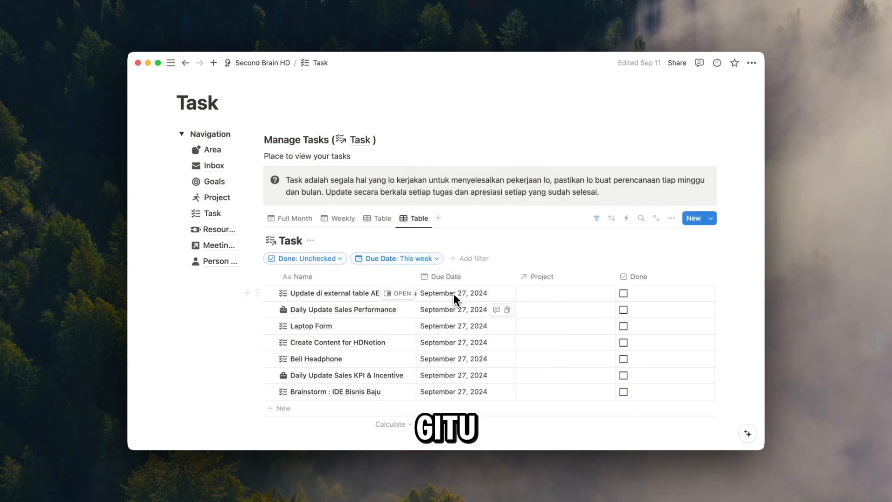
Change the Due Date filter's relative period to This month
left_click(425, 264)
left_click(389, 97)
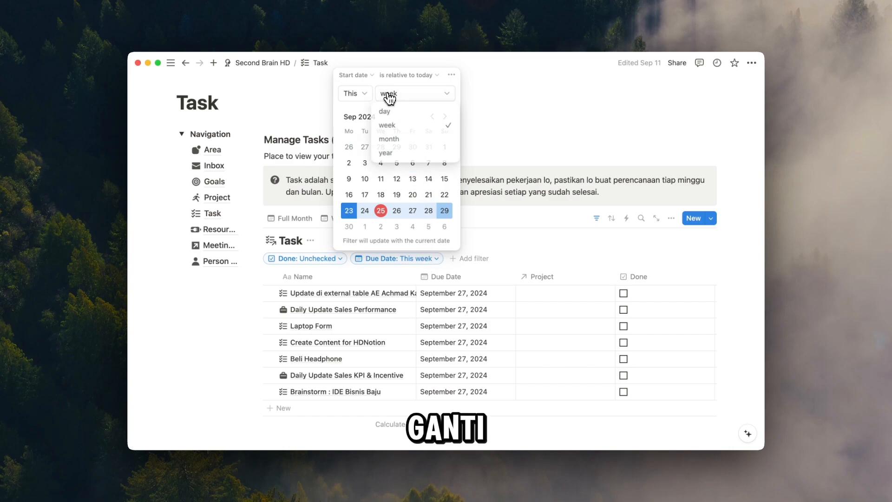
left_click(396, 142)
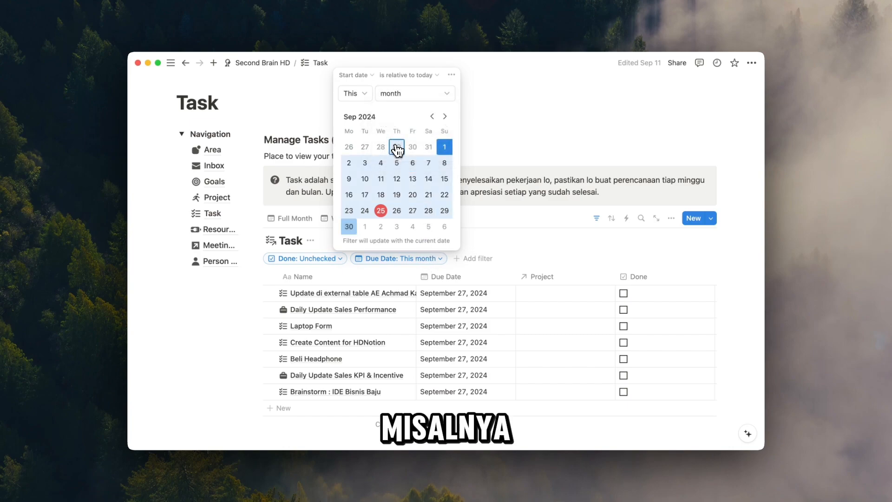
left_click(524, 265)
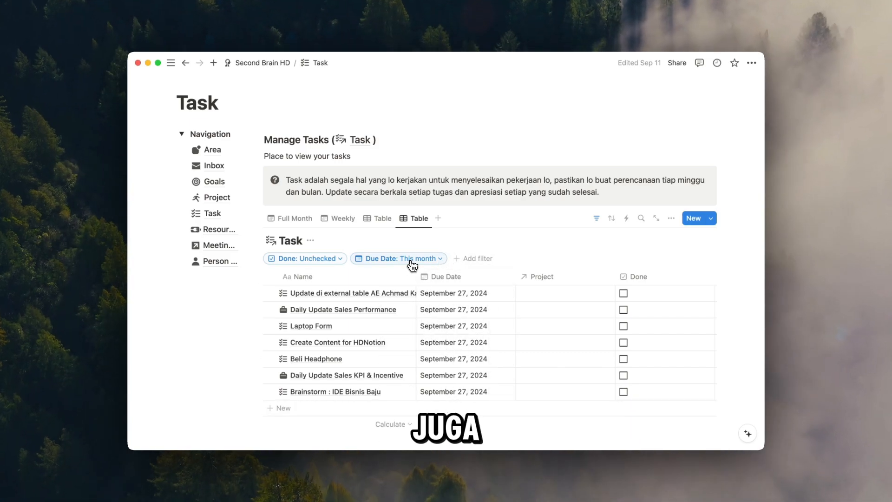
Try the Due Date filter with Past 1 month and switch it to Next 1 month
left_click(410, 258)
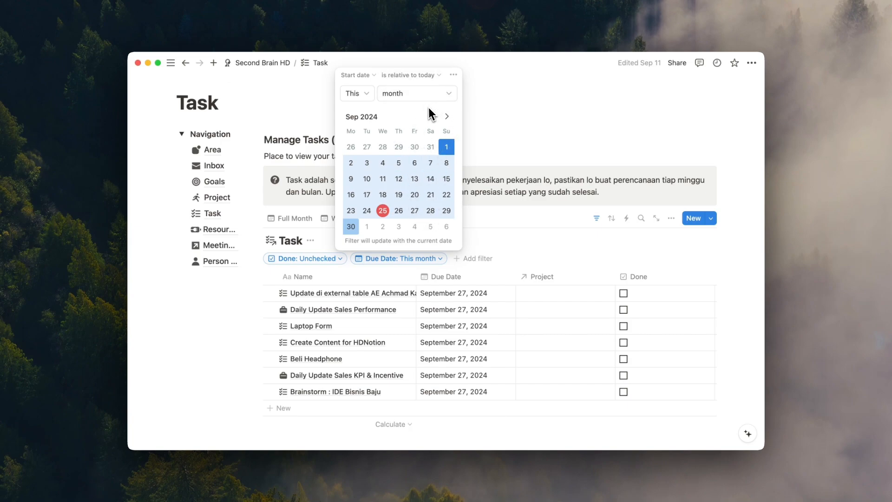
left_click(366, 97)
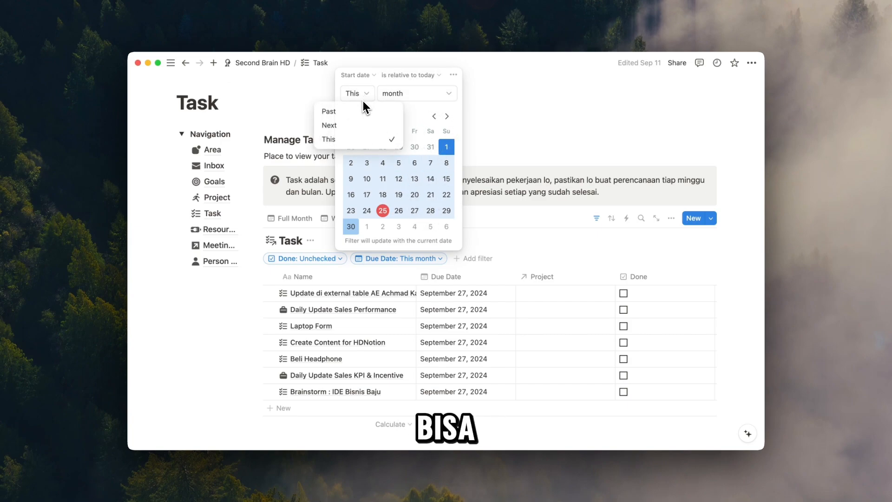
left_click(362, 113)
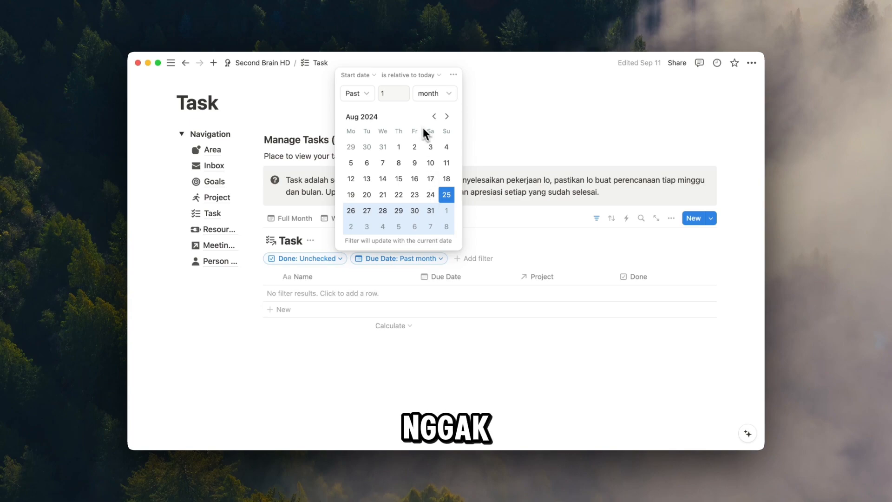
left_click(371, 93)
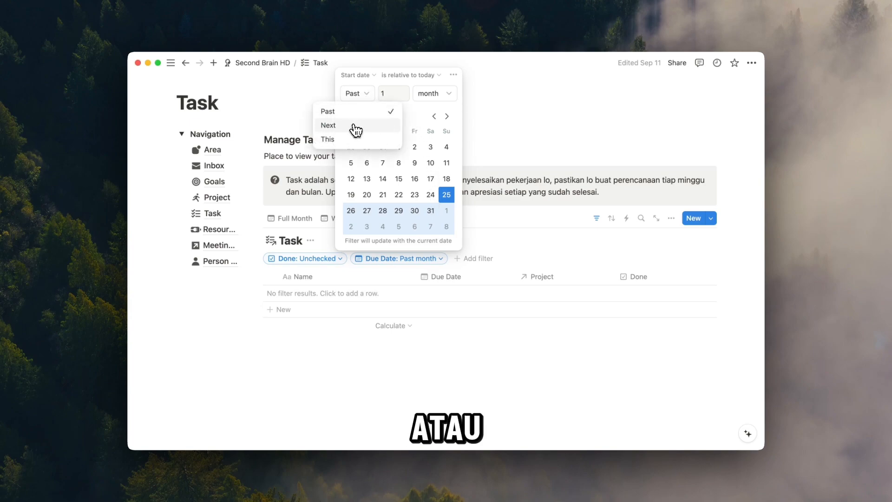
left_click(355, 126)
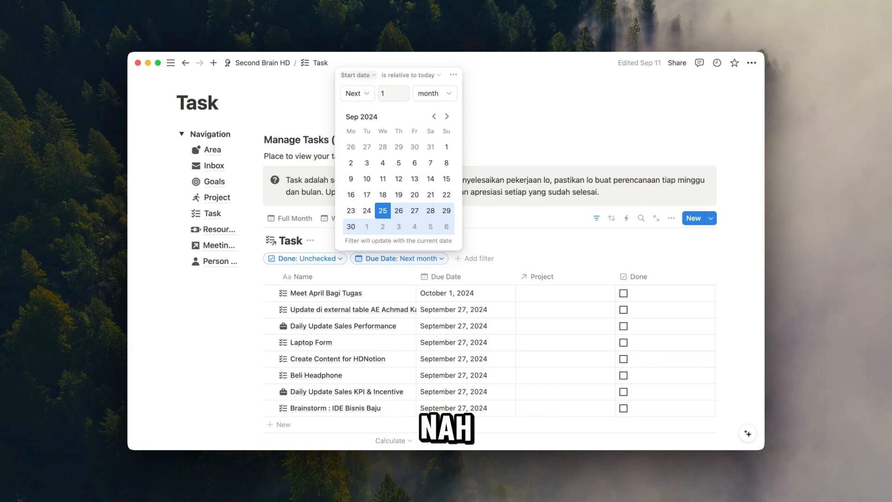
Review the Due Date filter's start and end date choices and its list of comparison conditions
left_click(366, 79)
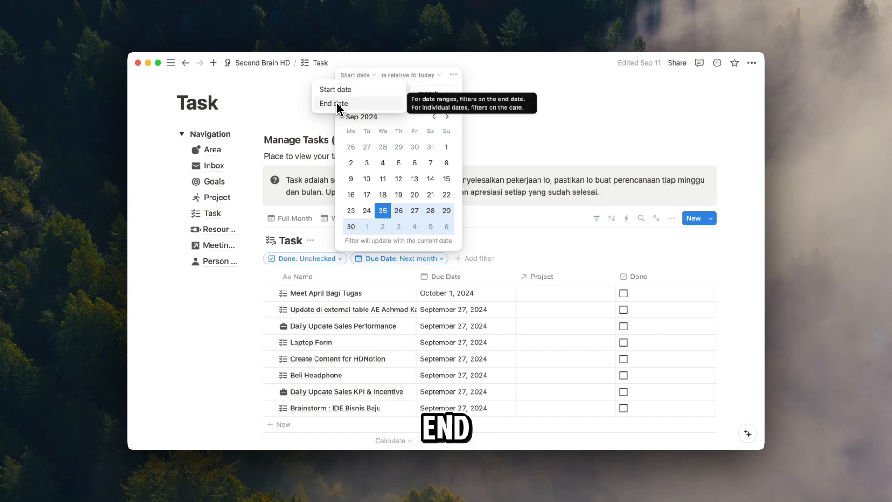
left_click(418, 120)
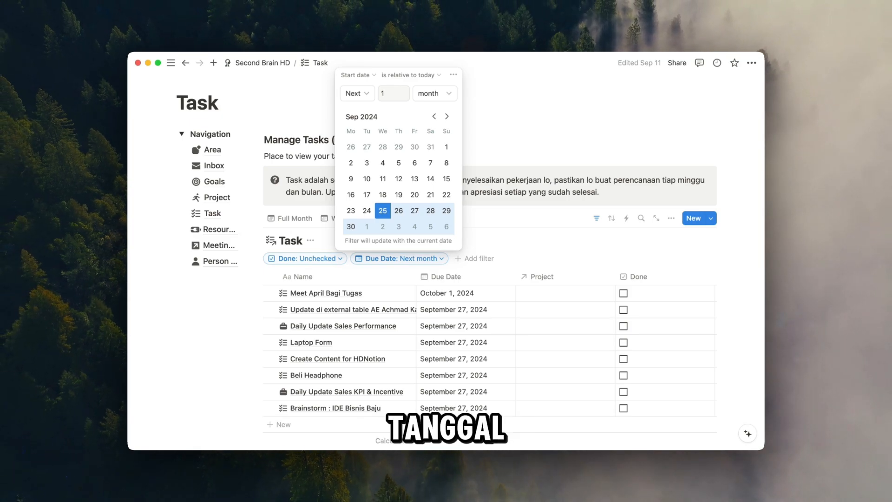
left_click(415, 80)
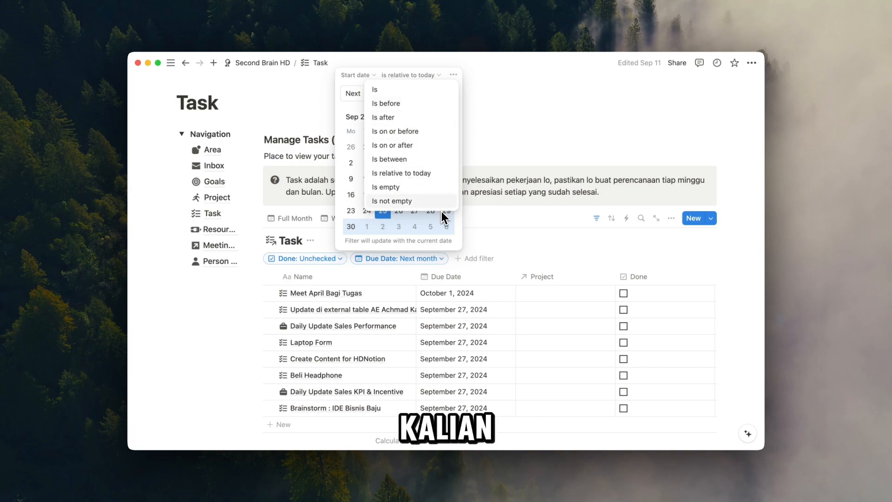
left_click(507, 169)
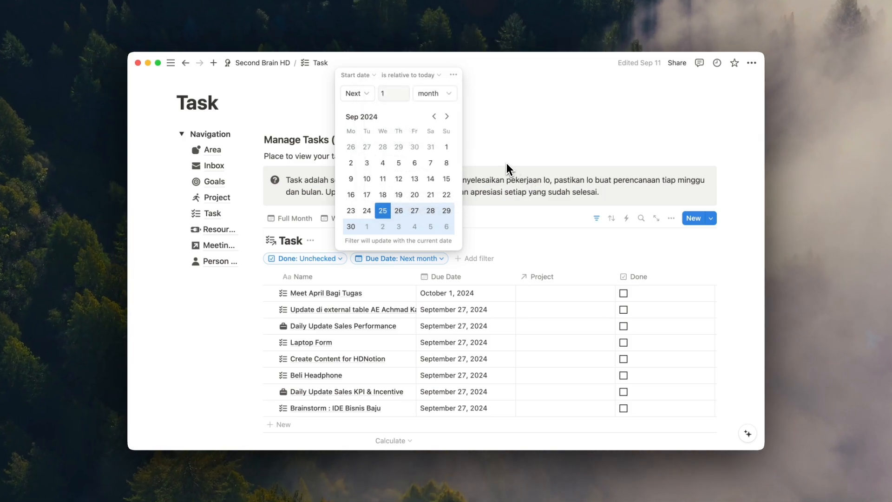
left_click(480, 154)
Delete the Due Date filter from the Table view
left_click(424, 258)
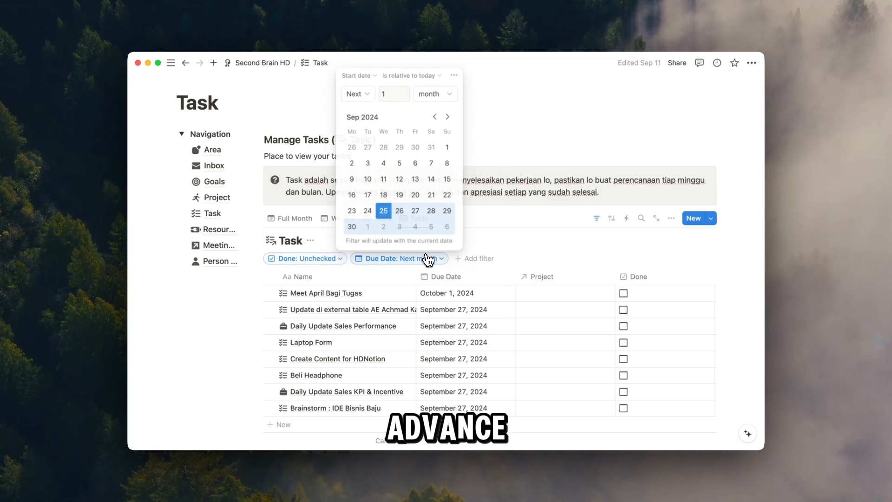
left_click(454, 74)
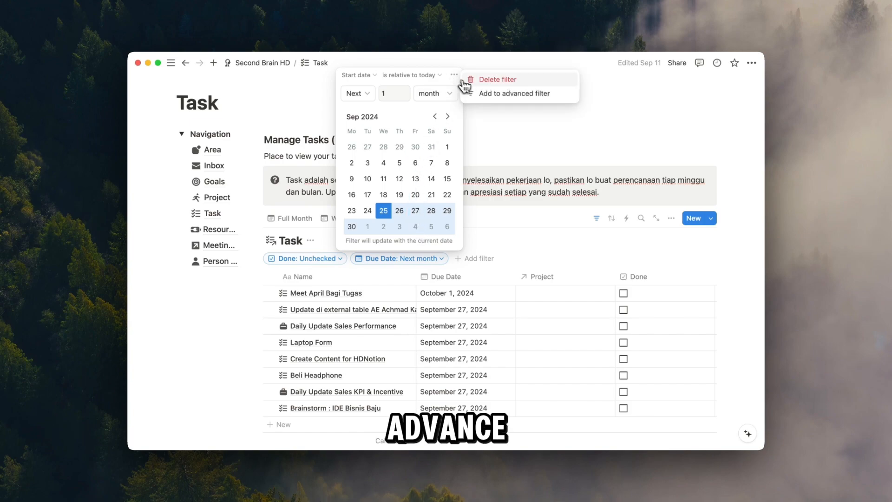
left_click(483, 82)
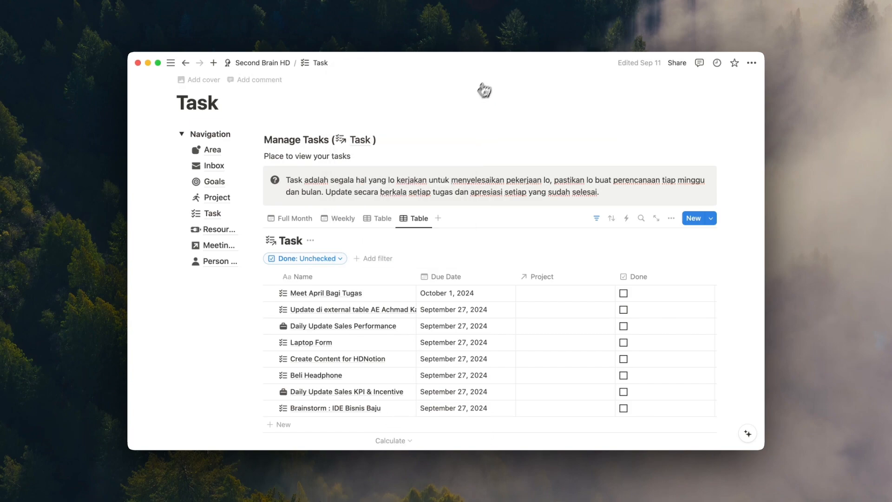
right_click(332, 263)
left_click(367, 235)
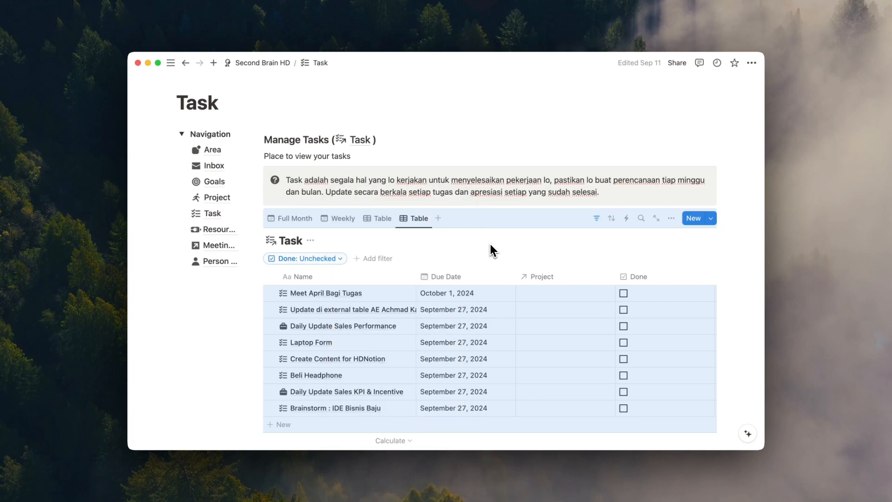
Add an advanced filter to the Table view with the rule Done Is Unchecked
left_click(370, 259)
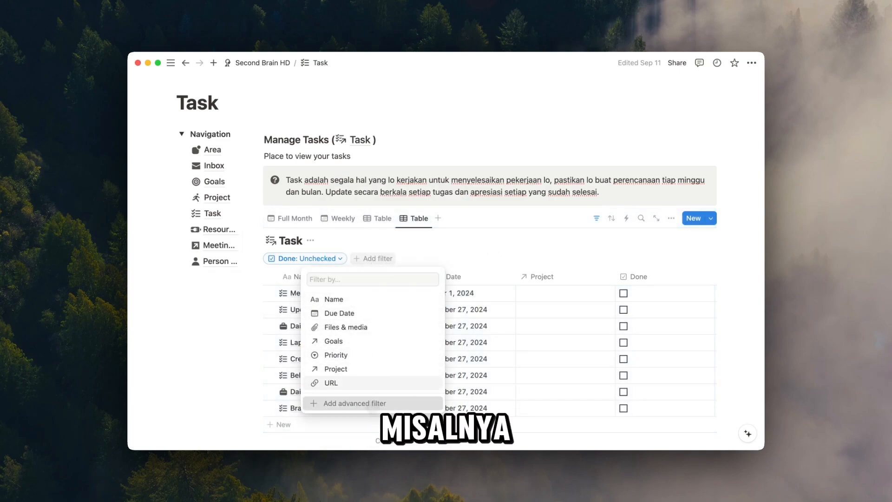
left_click(372, 403)
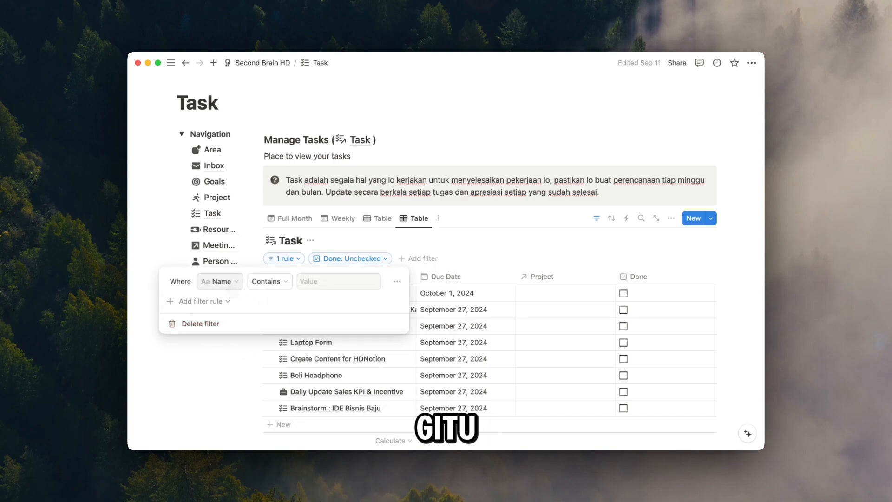
left_click(230, 286)
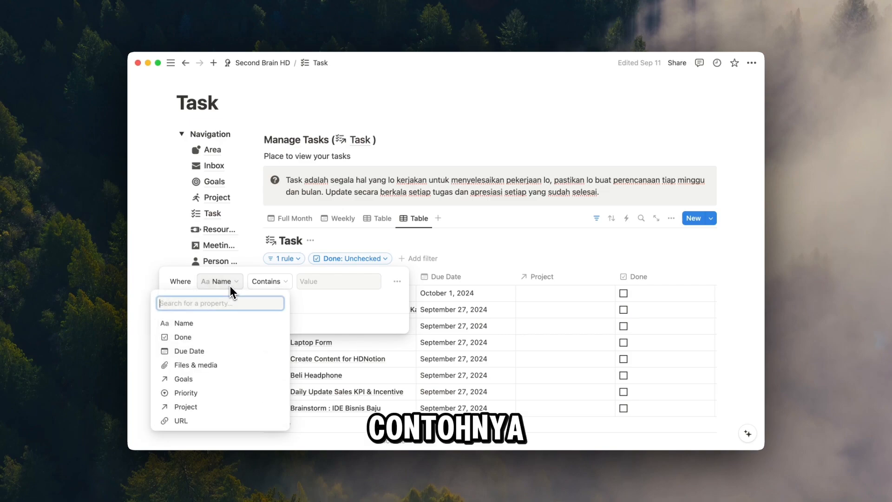
left_click(230, 285)
left_click(228, 287)
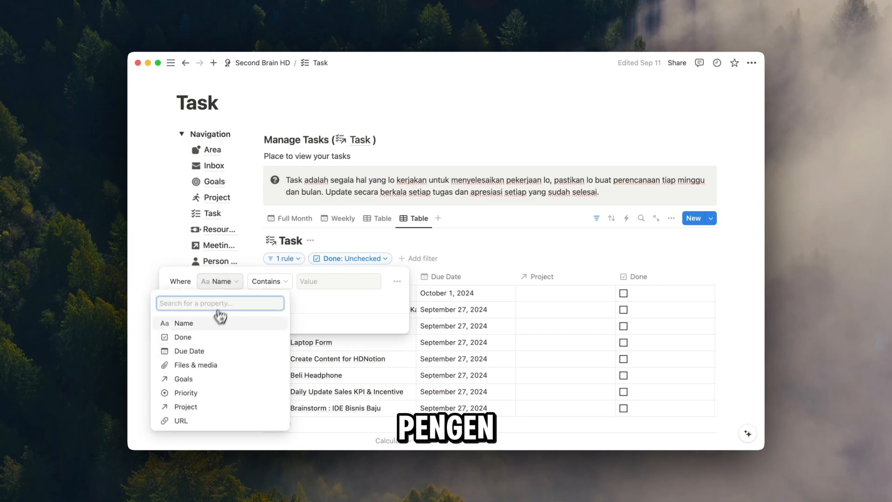
left_click(206, 344)
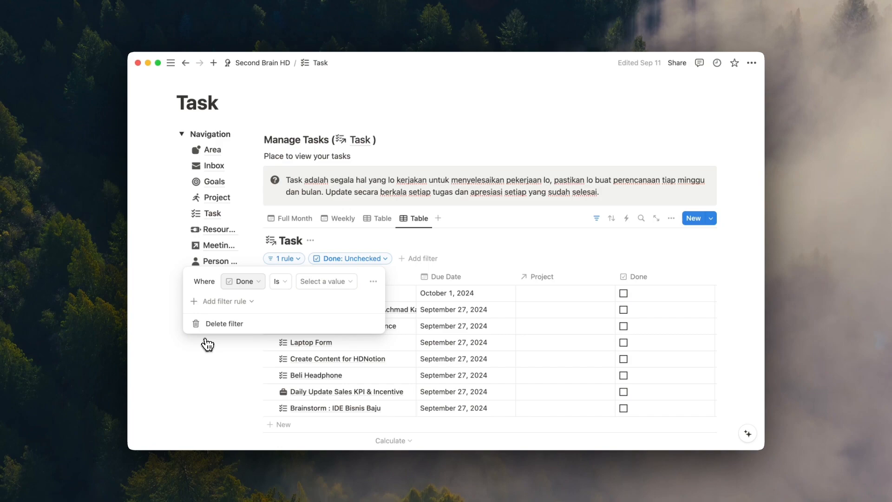
left_click(332, 282)
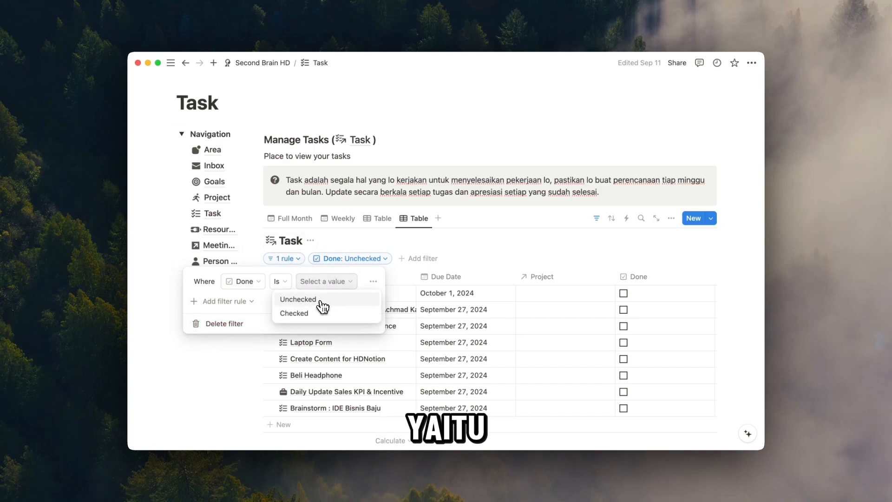
left_click(320, 300)
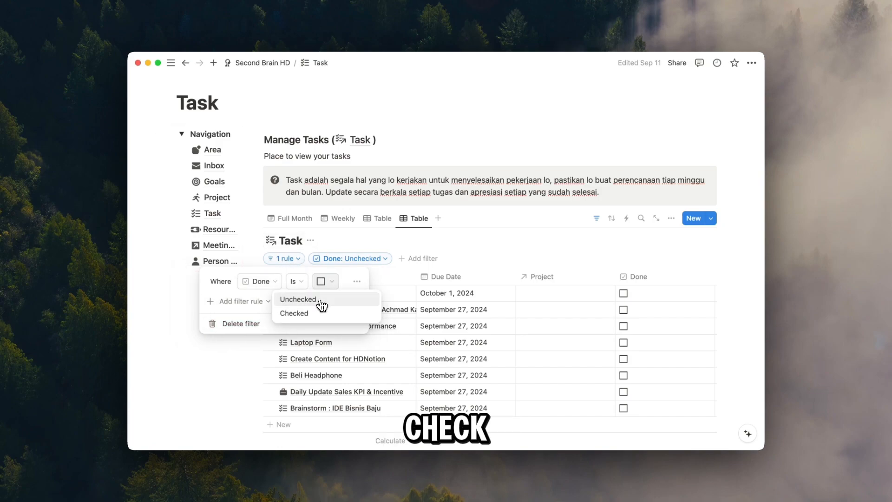
Add a second rule to the advanced filter: And Due Date, Start date, Is relative to today, This week
left_click(247, 302)
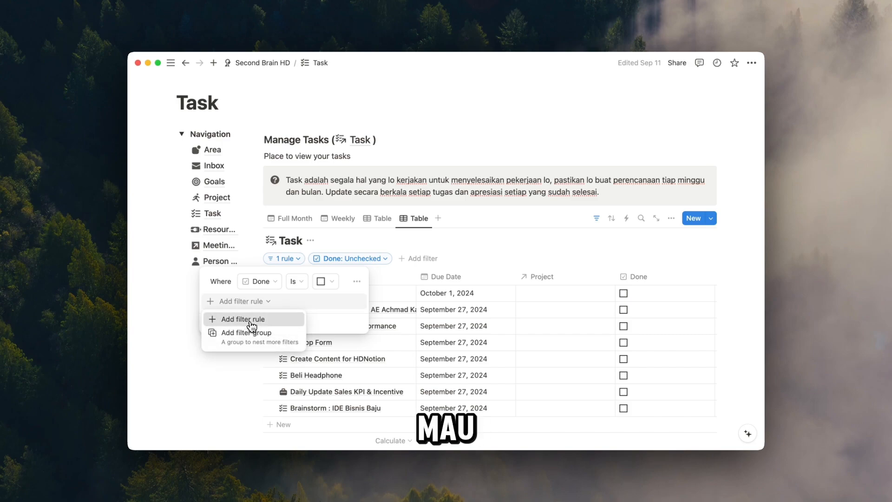
left_click(243, 319)
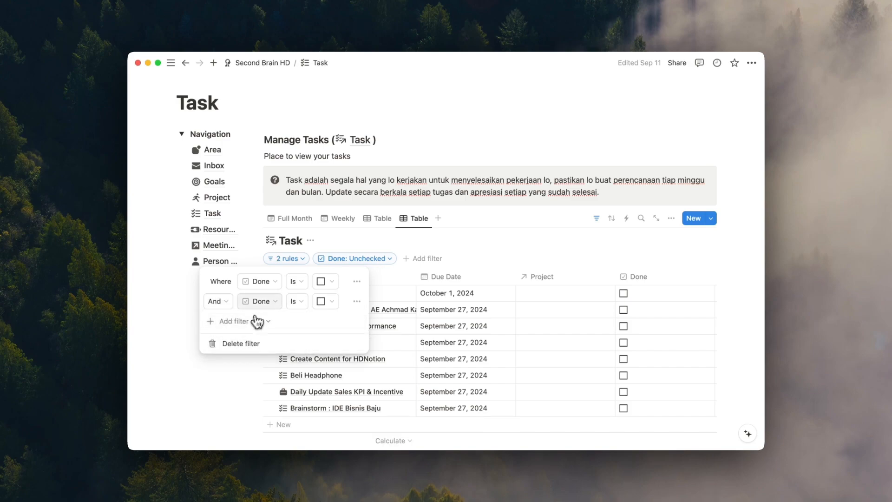
left_click(263, 302)
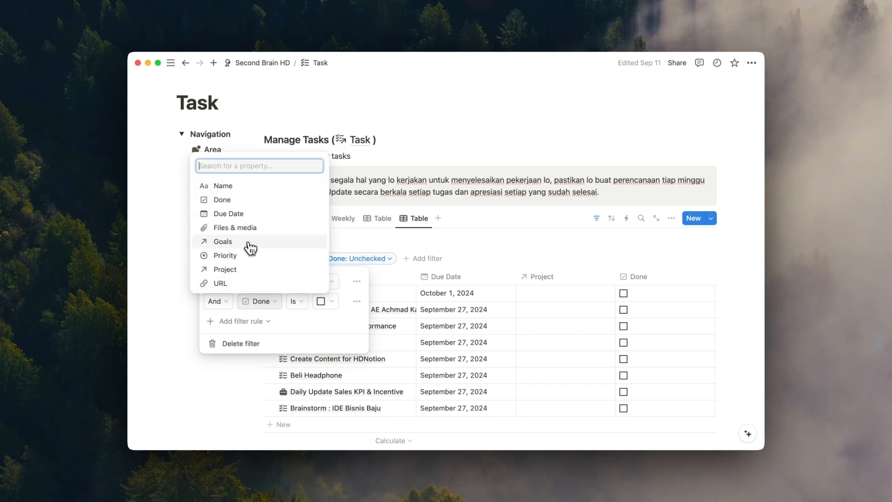
left_click(245, 215)
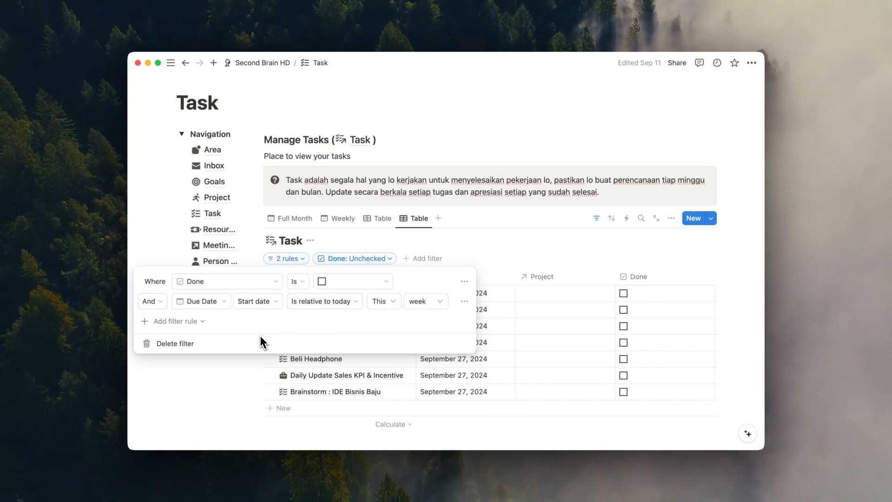
Try joining the Done and Due Date rules with Or and switch the operator back to And
left_click(201, 321)
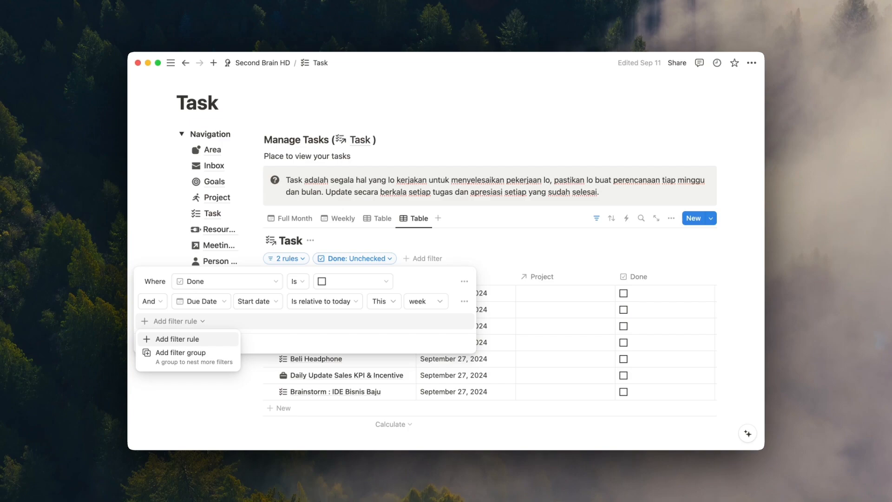
left_click(152, 303)
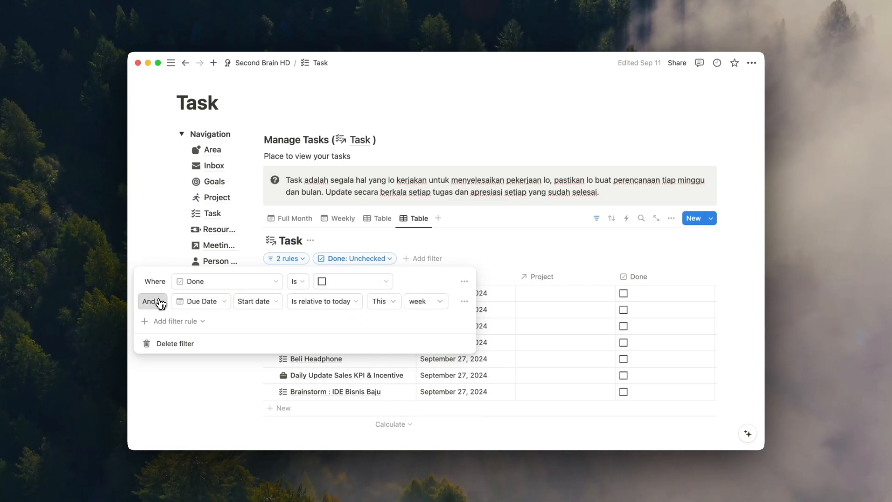
left_click(157, 302)
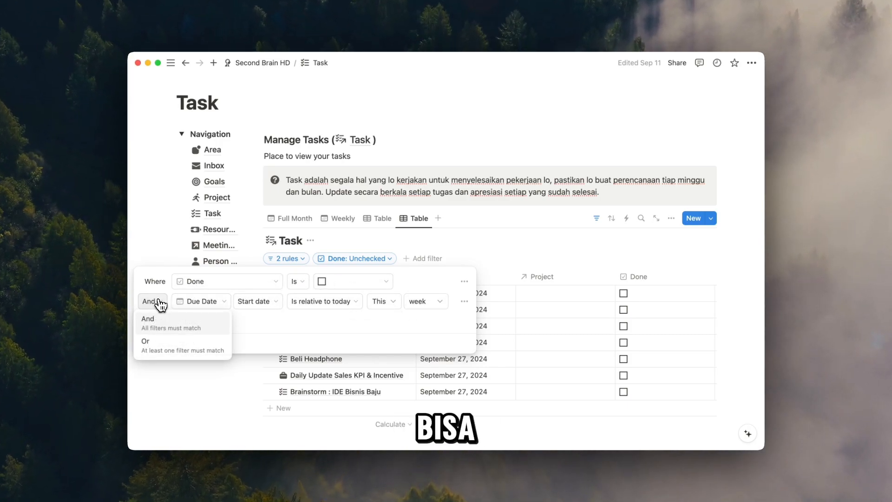
left_click(169, 354)
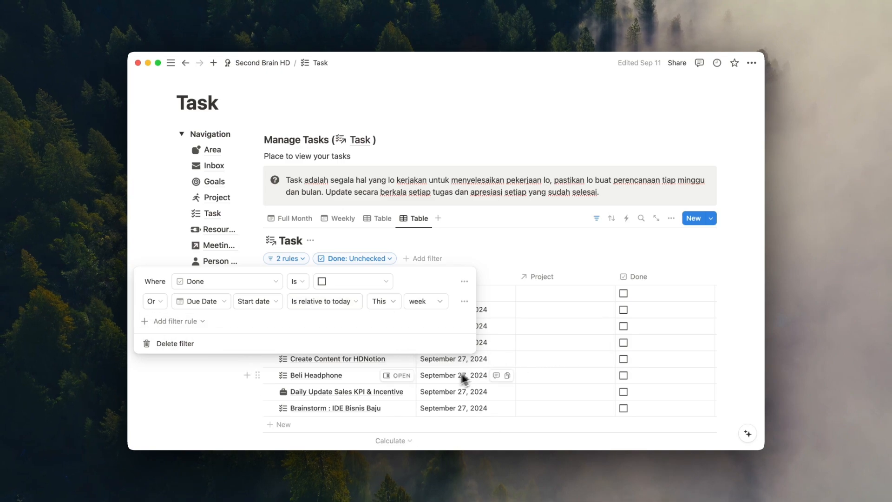
left_click(166, 300)
left_click(166, 327)
Add a nested filter group to the advanced filter with a rule on the Project property
left_click(169, 322)
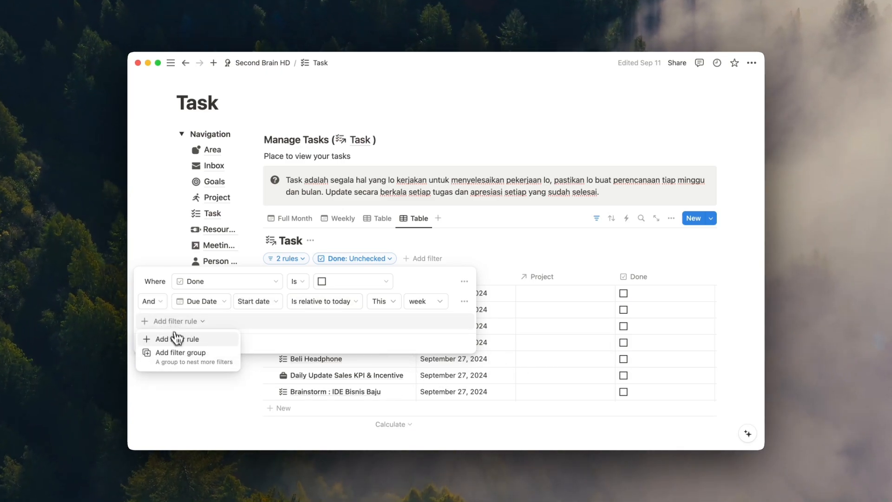
left_click(183, 358)
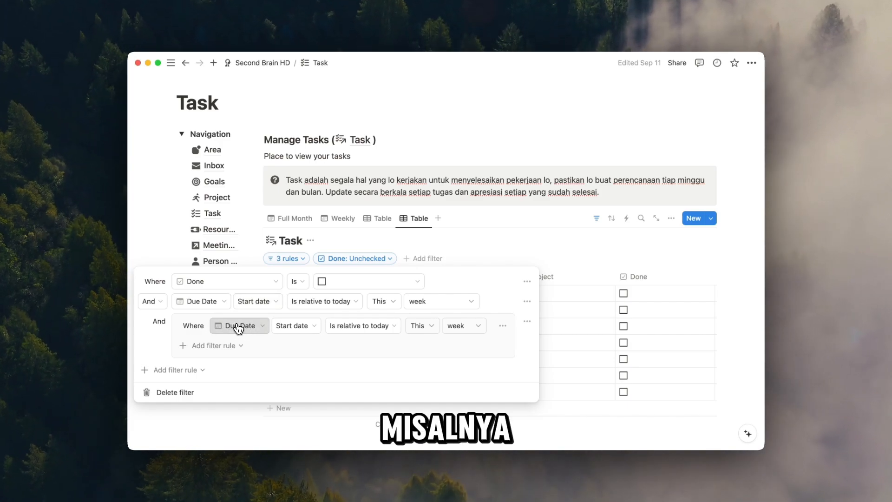
left_click(231, 327)
left_click(235, 294)
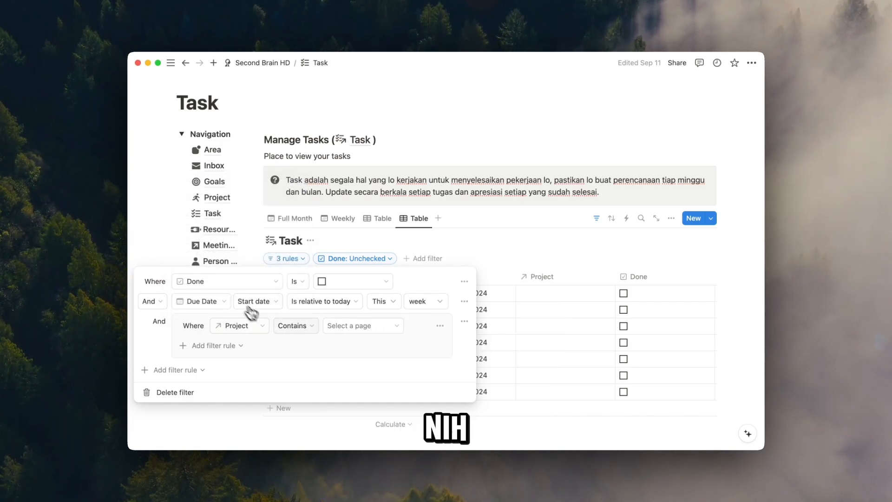
Set the nested Project rule to Contains the page New and close the filter settings
left_click(297, 326)
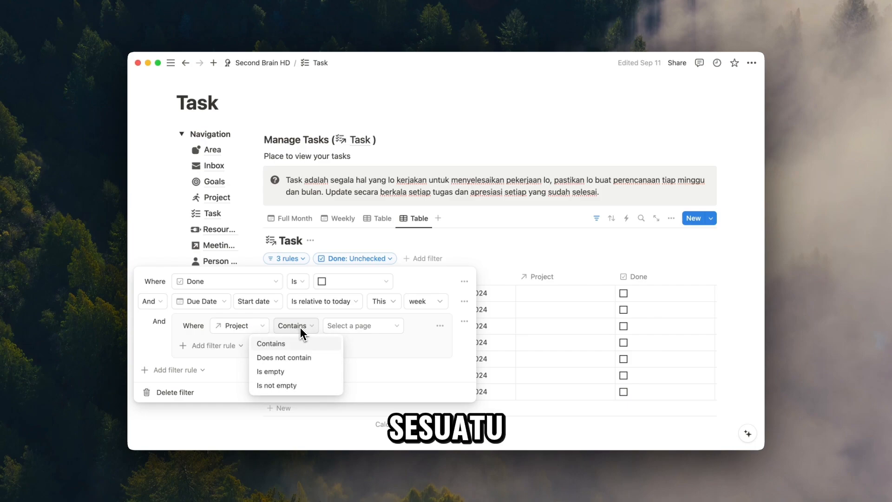
left_click(362, 328)
left_click(365, 331)
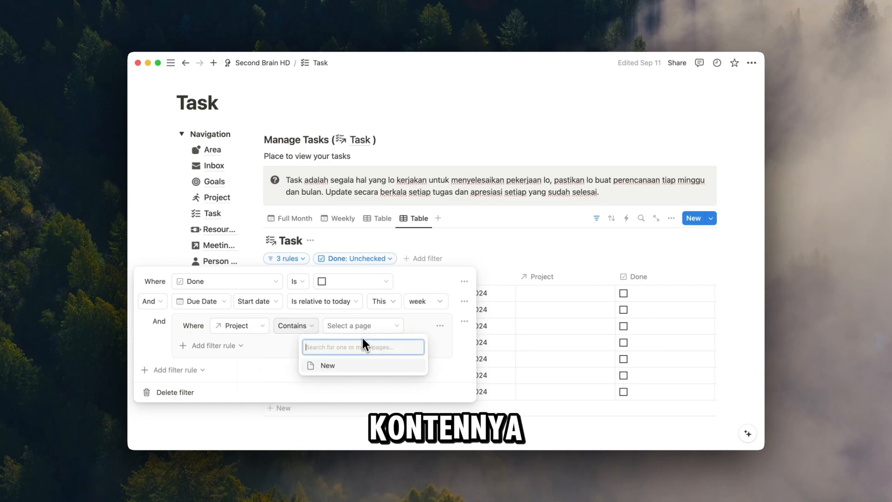
left_click(356, 366)
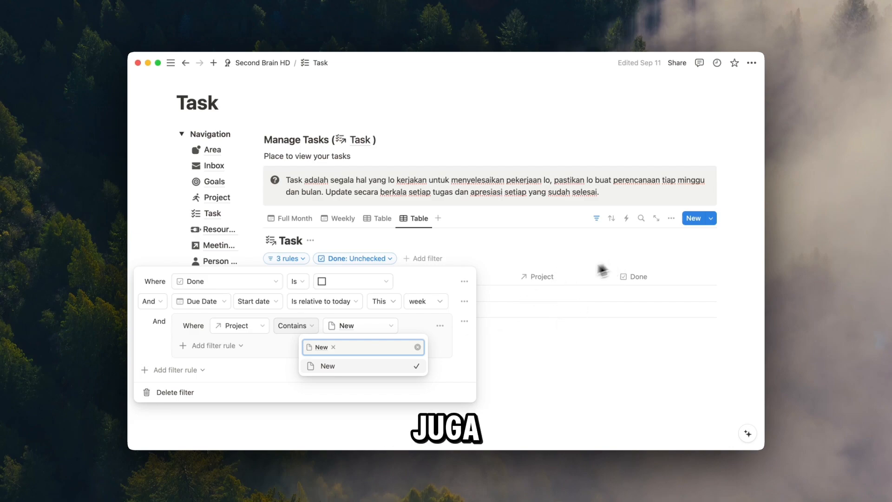
left_click(462, 356)
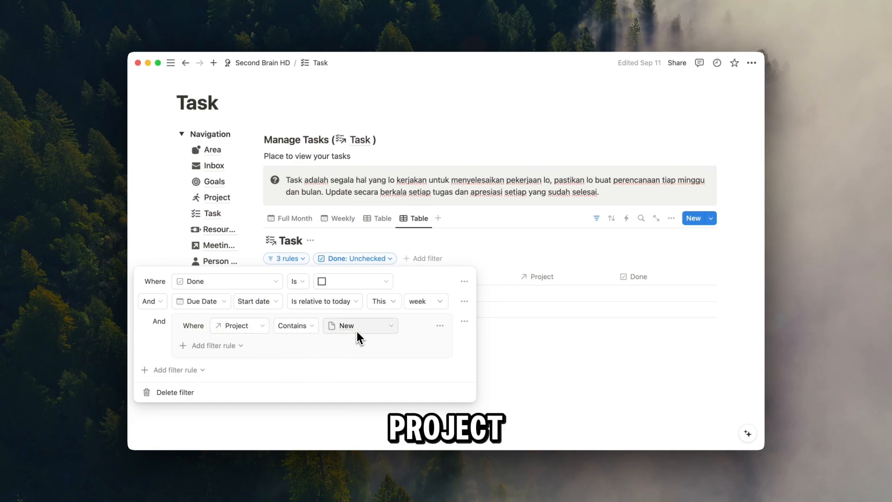
left_click(522, 339)
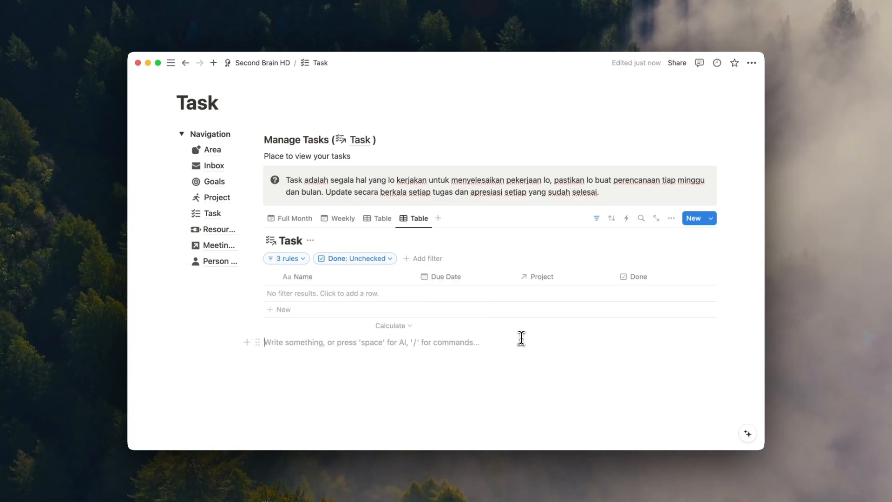
Remove the nested Project filter group from the advanced filter and close the filter settings
scroll(421, 332, "down", 1)
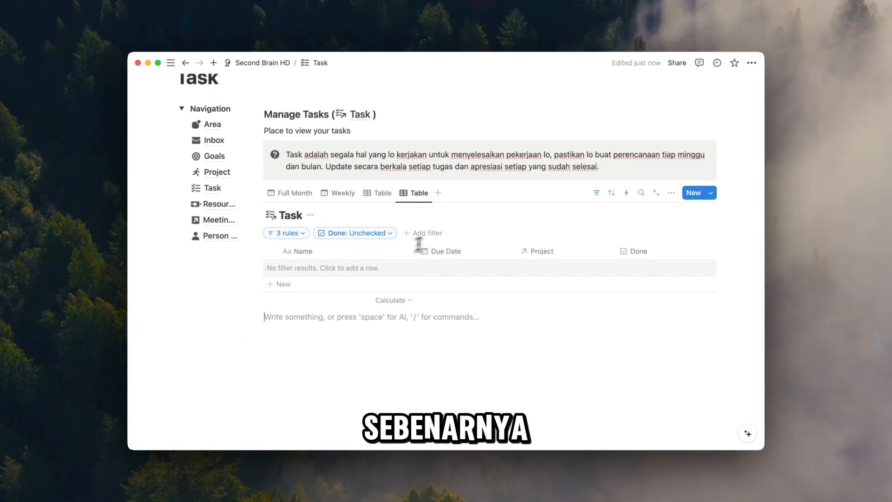
left_click(302, 238)
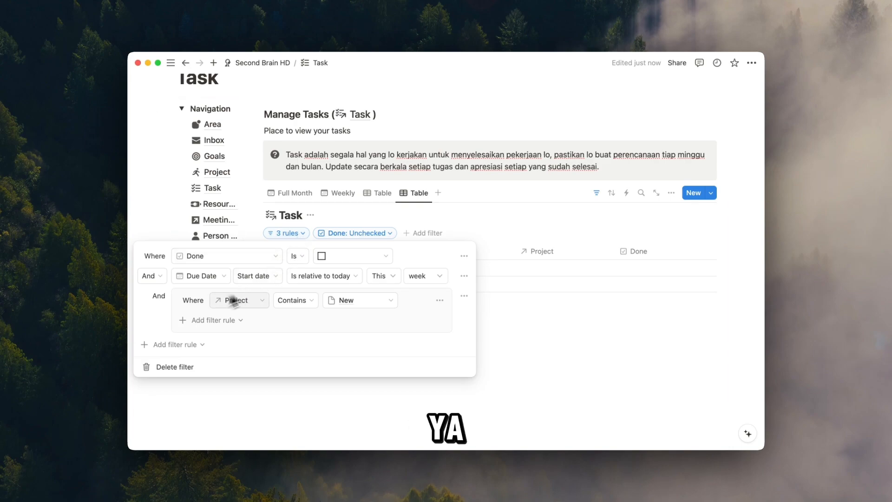
left_click(466, 296)
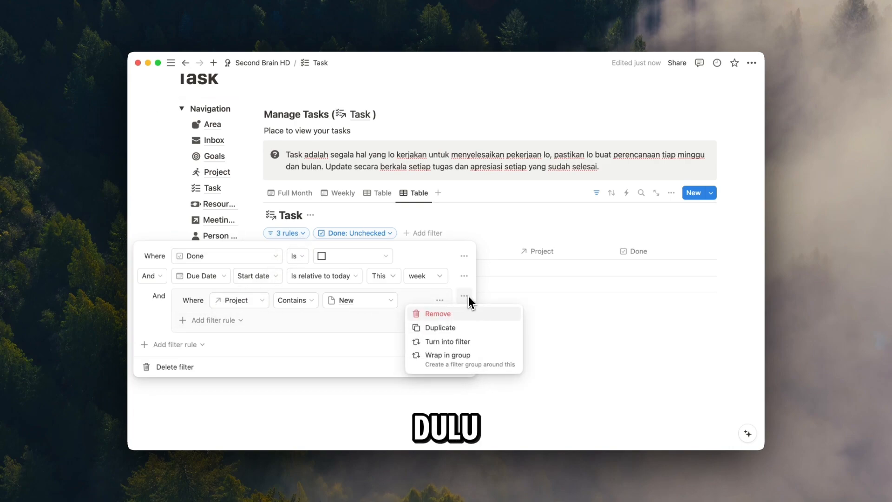
left_click(448, 316)
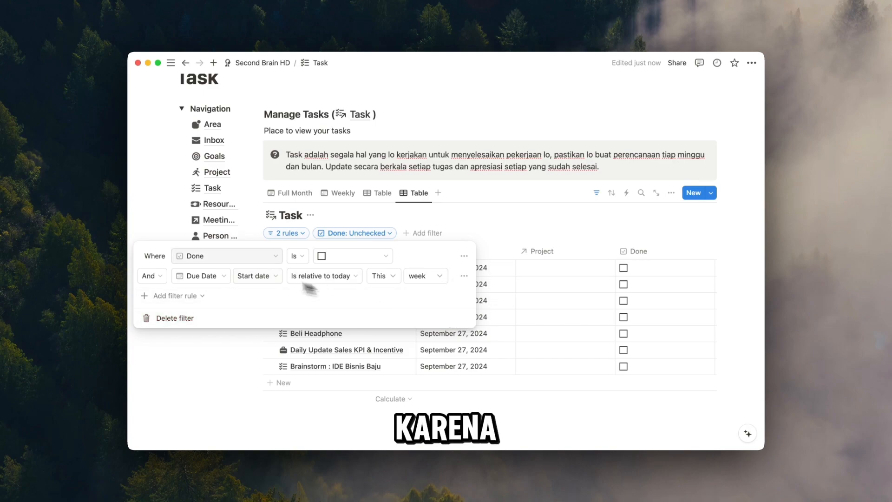
left_click(478, 220)
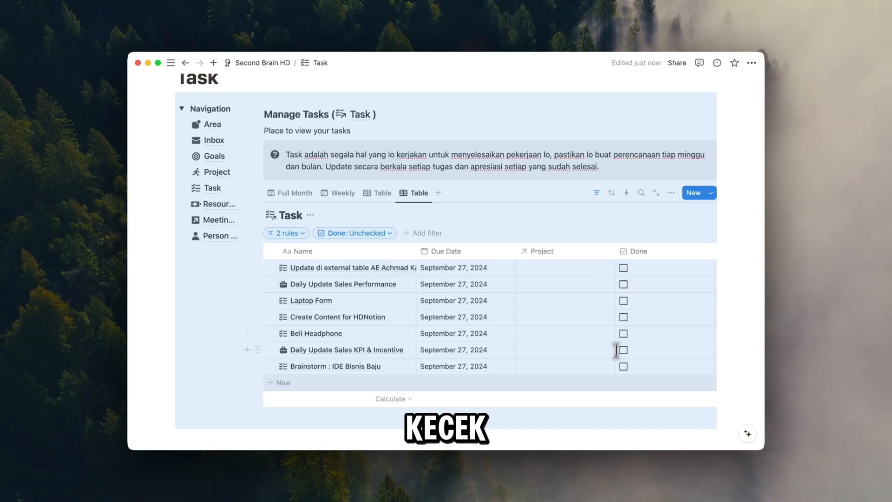
Review the tasks shown in the Table view and the advanced filter's two rules
left_click(631, 412)
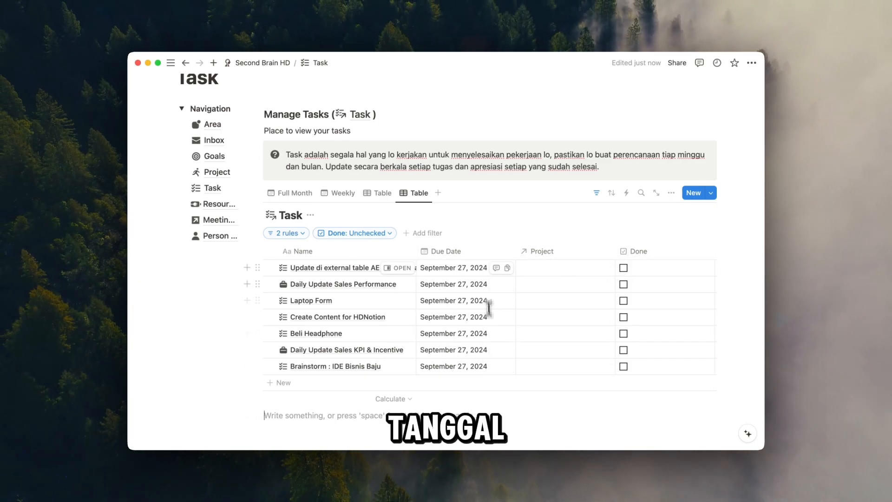
left_click(297, 234)
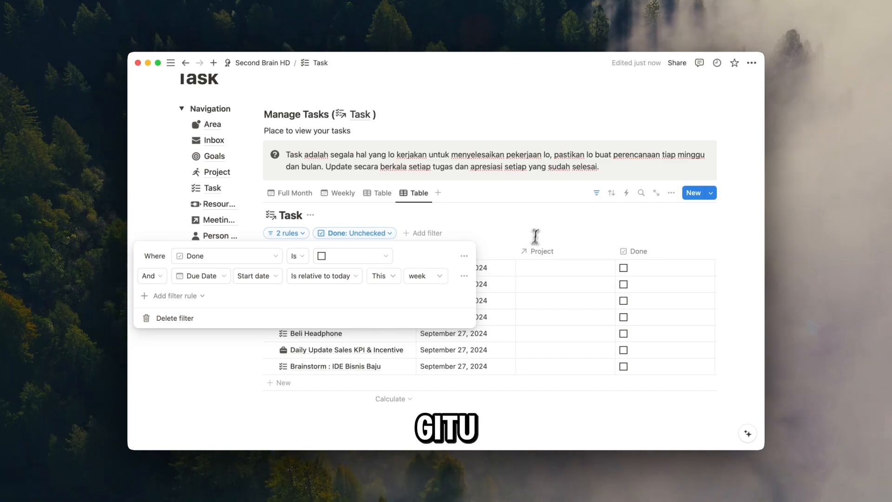
left_click(528, 215)
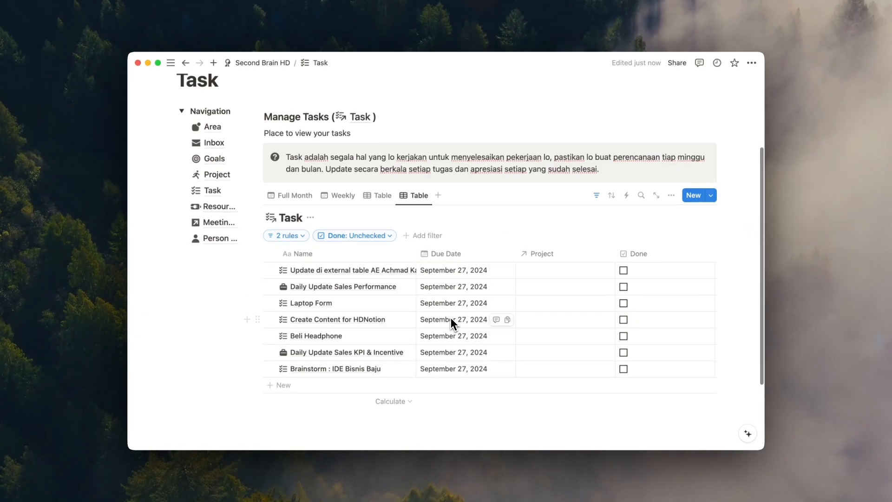
scroll(451, 317, "up", 4)
scroll(450, 319, "up", 1)
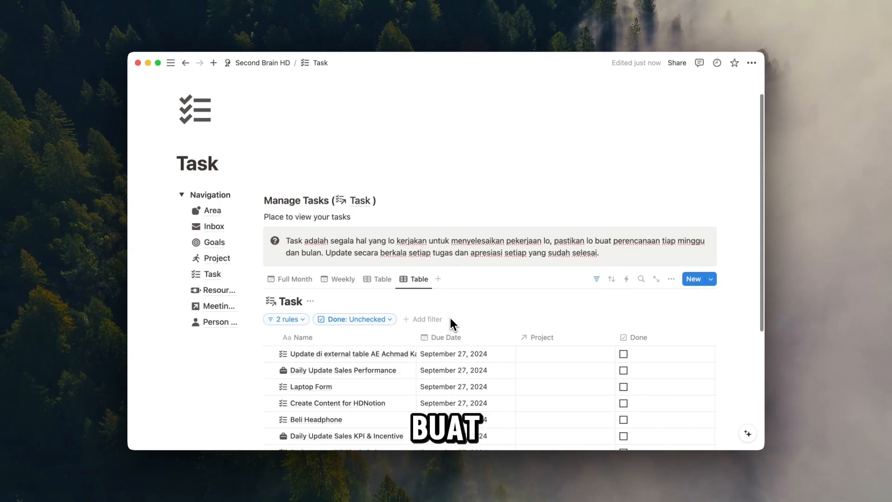